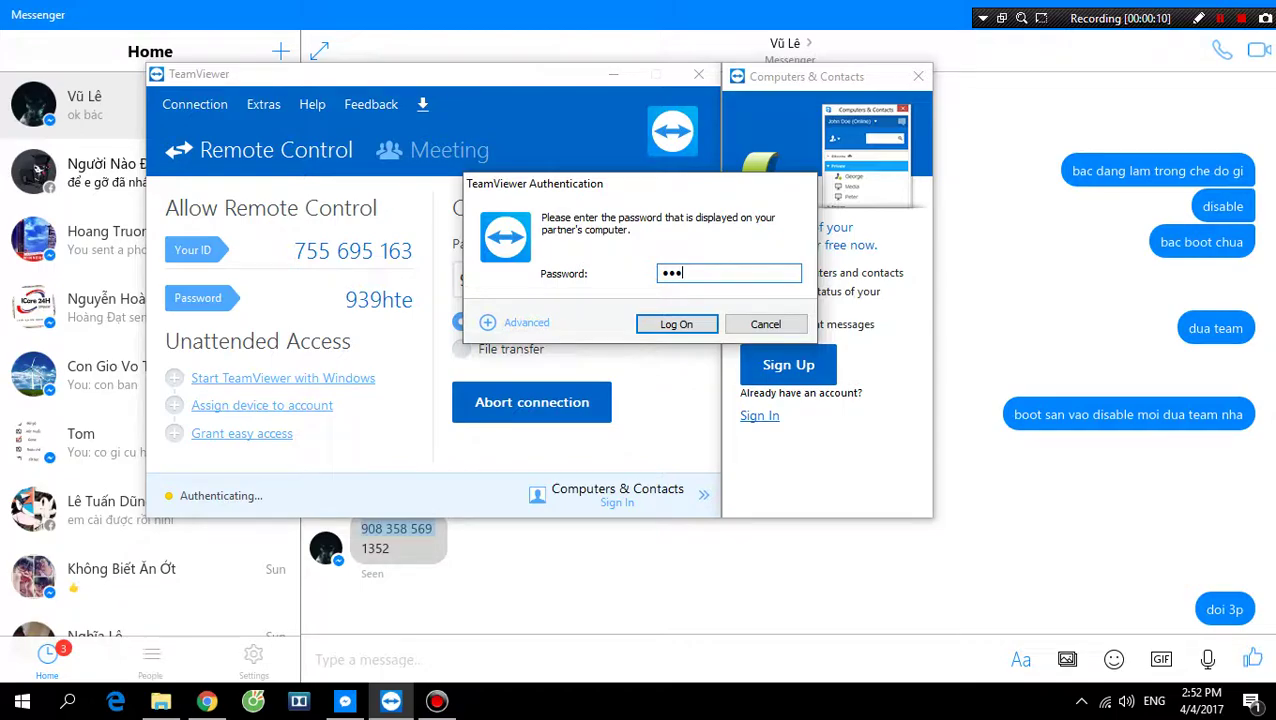
# Log on to the partner's computer with its session password and maximize the remote session window.
pyautogui.click(684, 322)
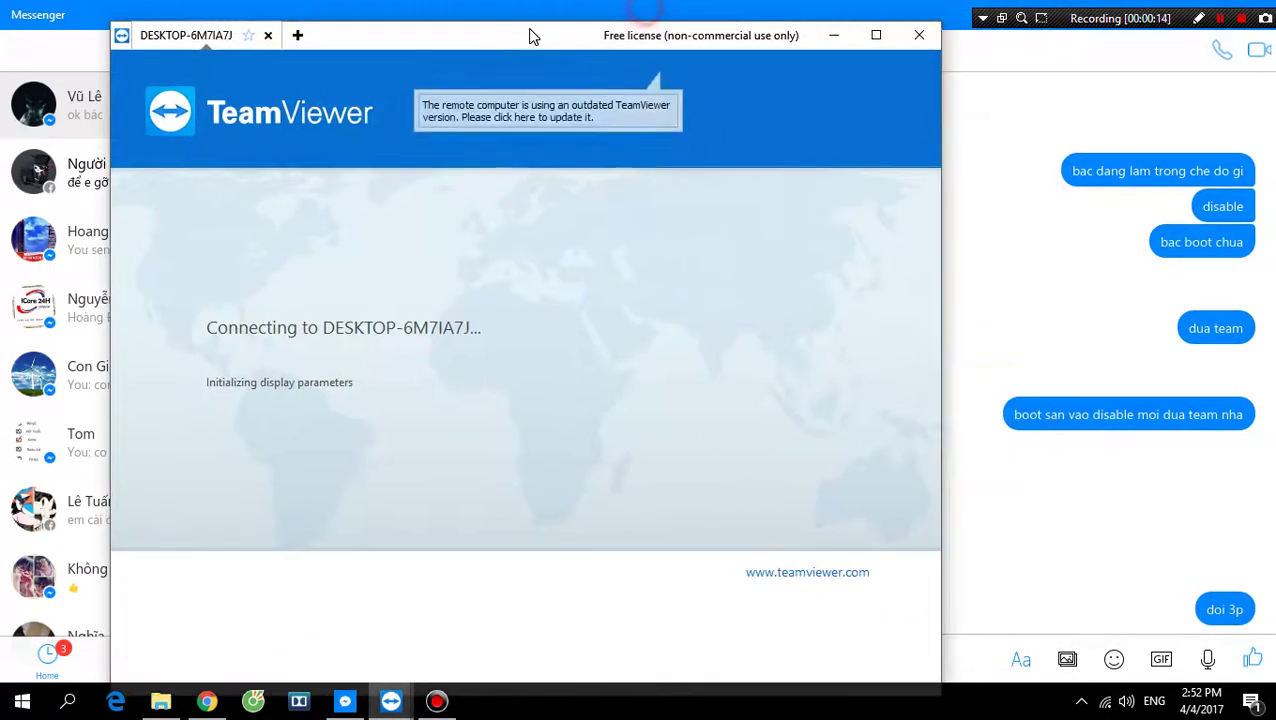
pyautogui.click(874, 34)
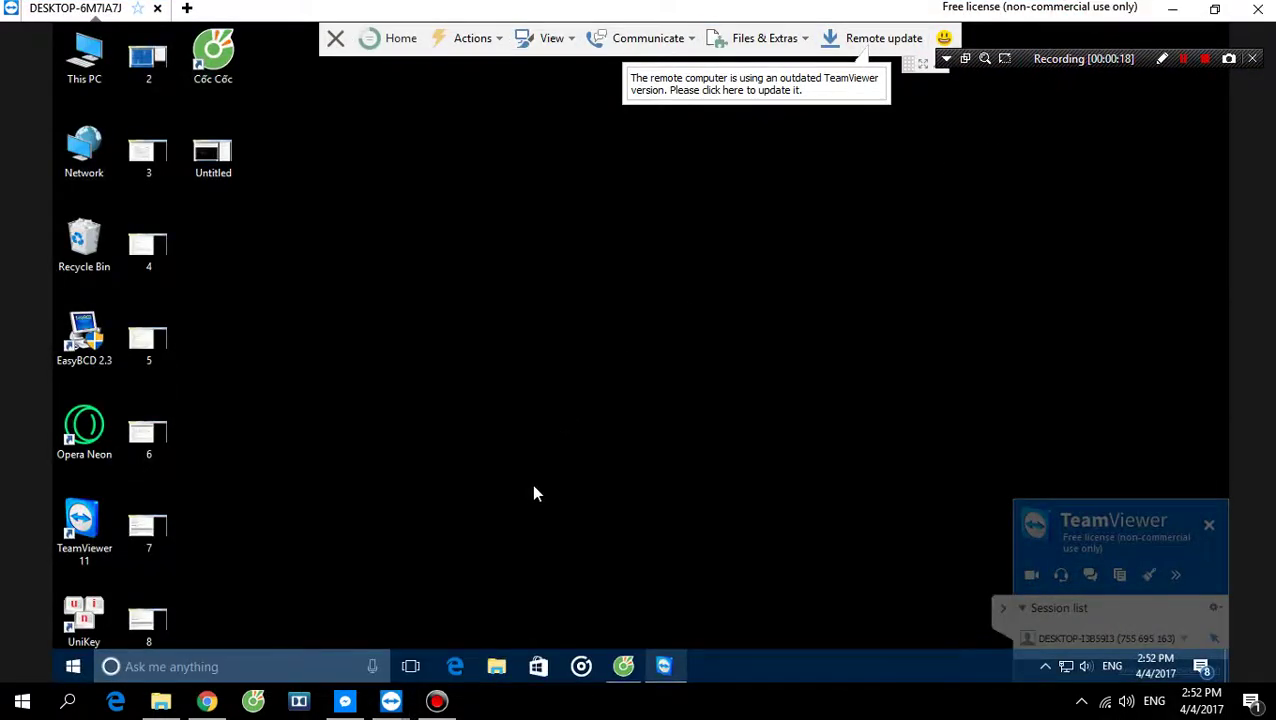
# Open the remote session's chat and send the partner the message "tat nhac".
pyautogui.click(680, 38)
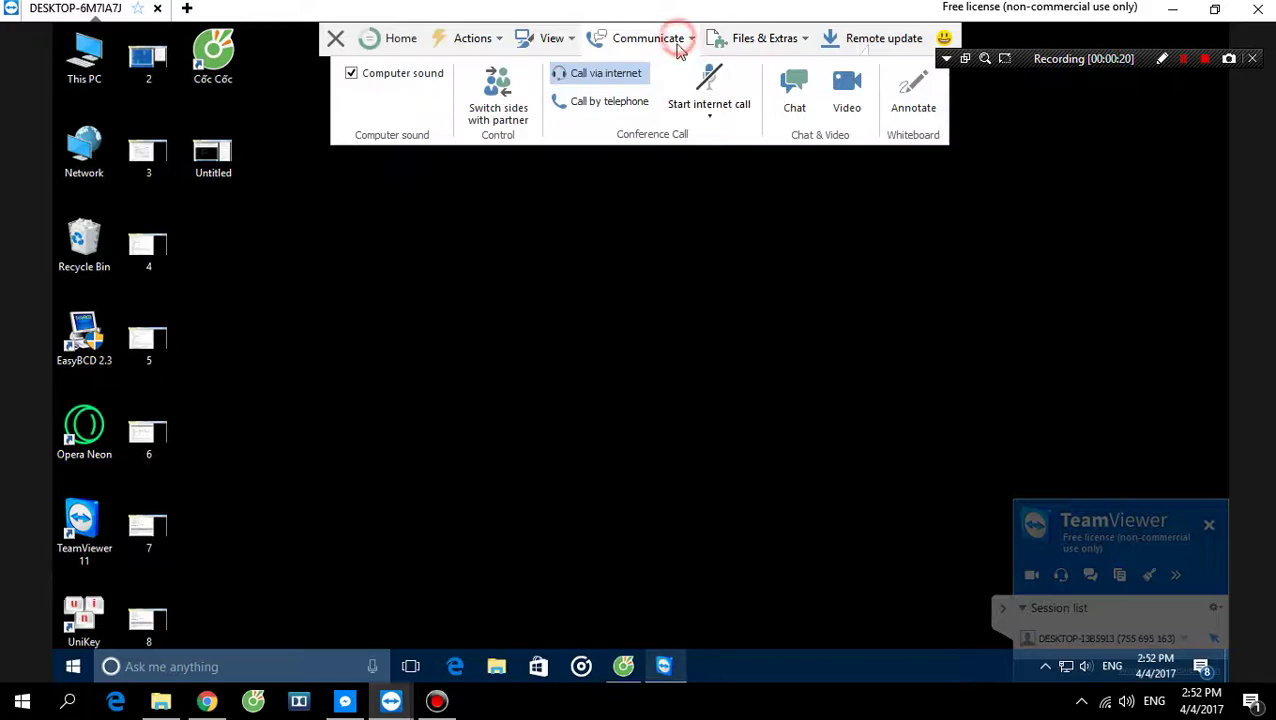
pyautogui.click(796, 91)
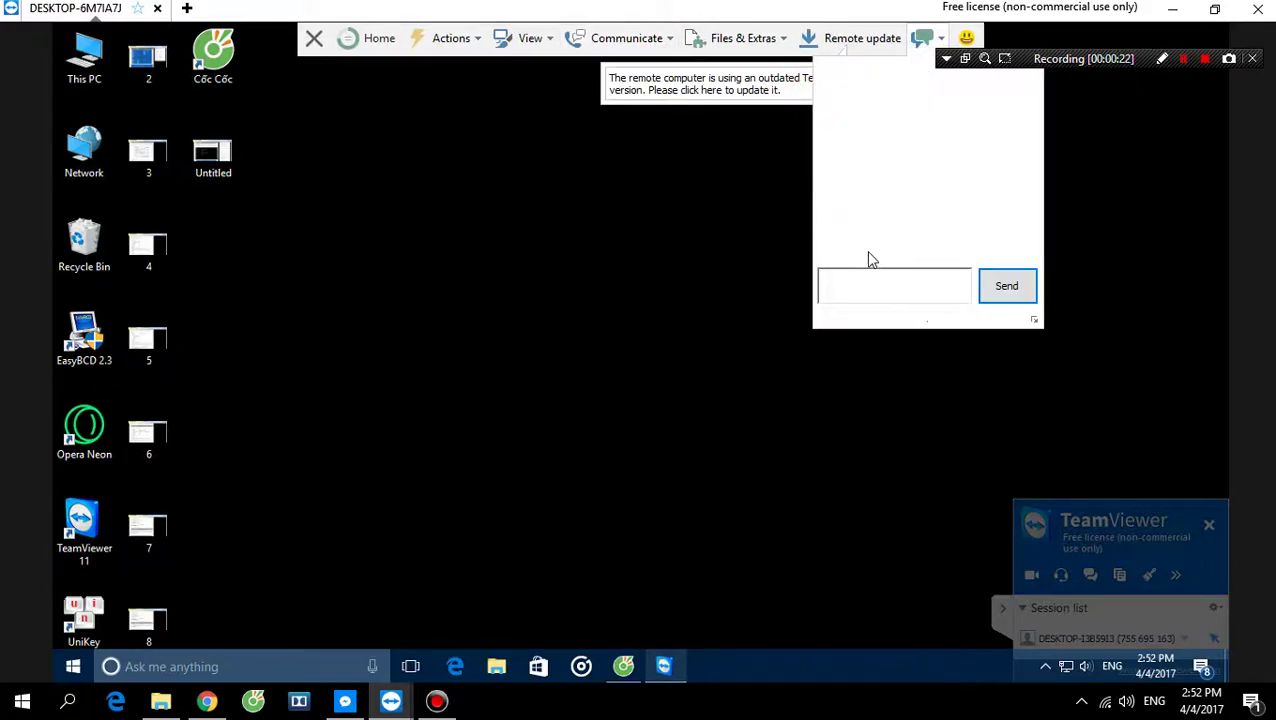
pyautogui.write('test nhac')
pyautogui.press('Return')
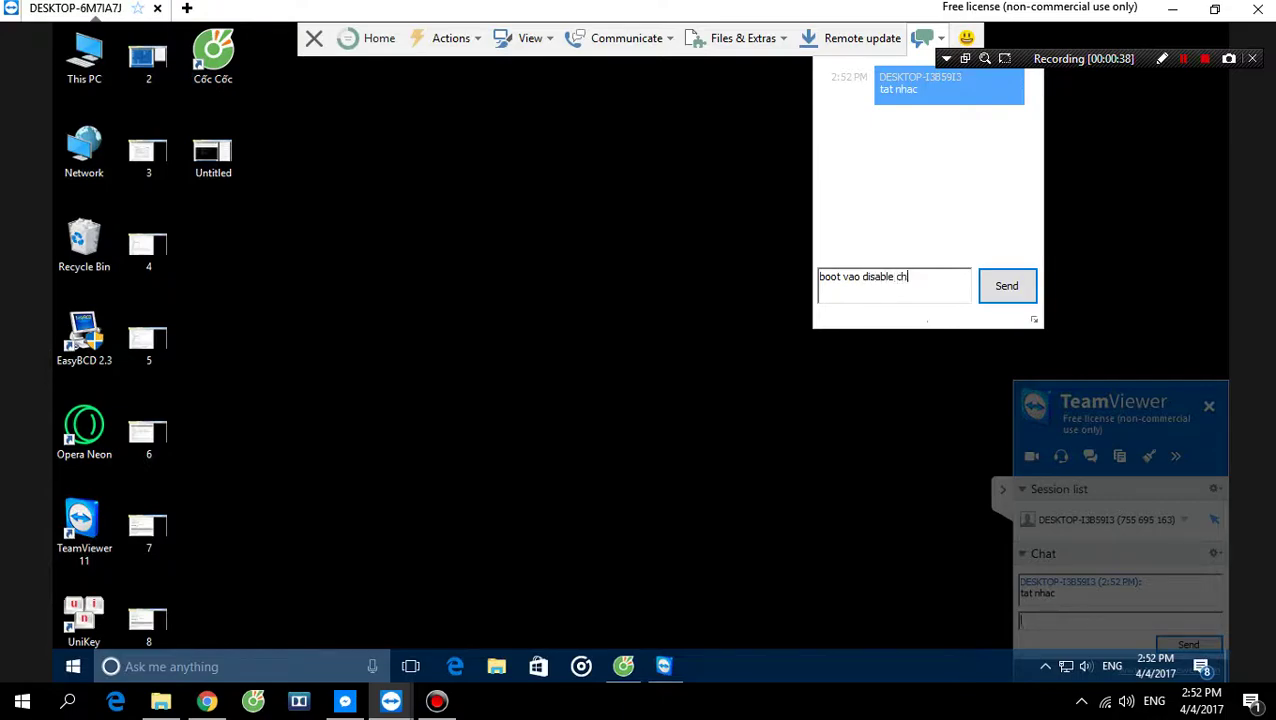
# Send the chat messages "boot vao disable chua" and "ok" to the partner, and collapse the chat.
pyautogui.write('ua')
pyautogui.press('Return')
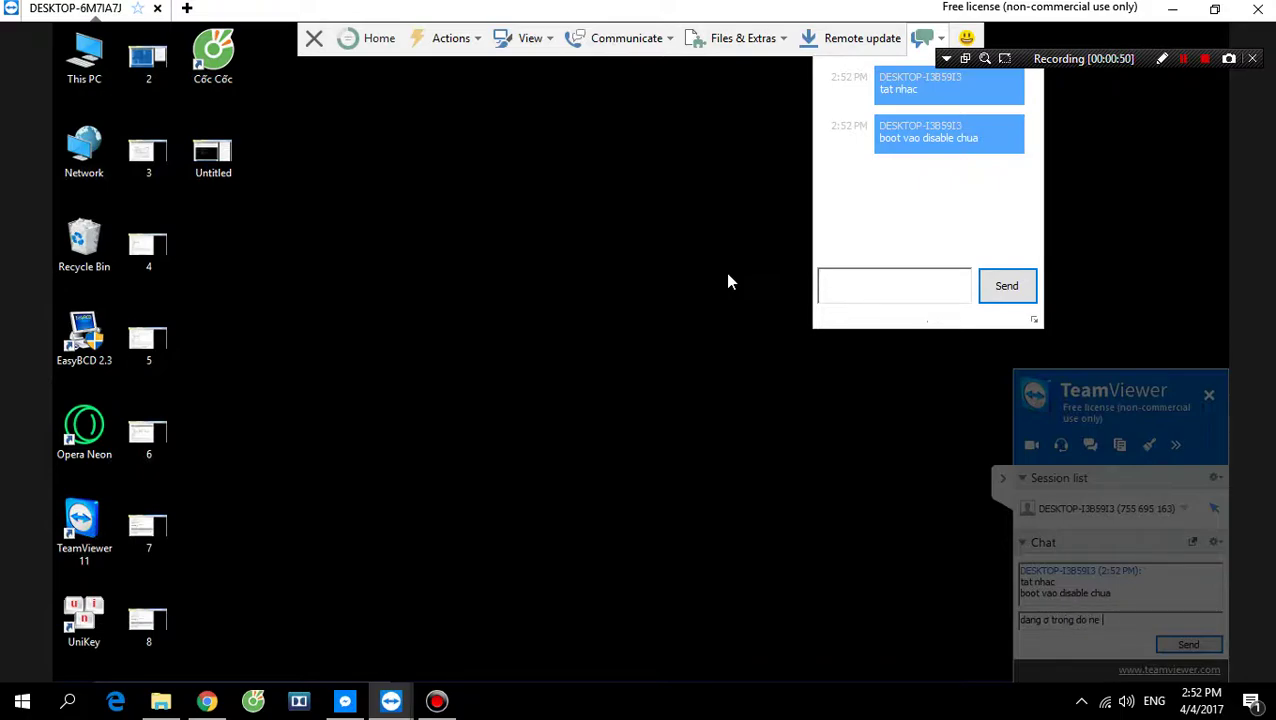
pyautogui.press('Return')
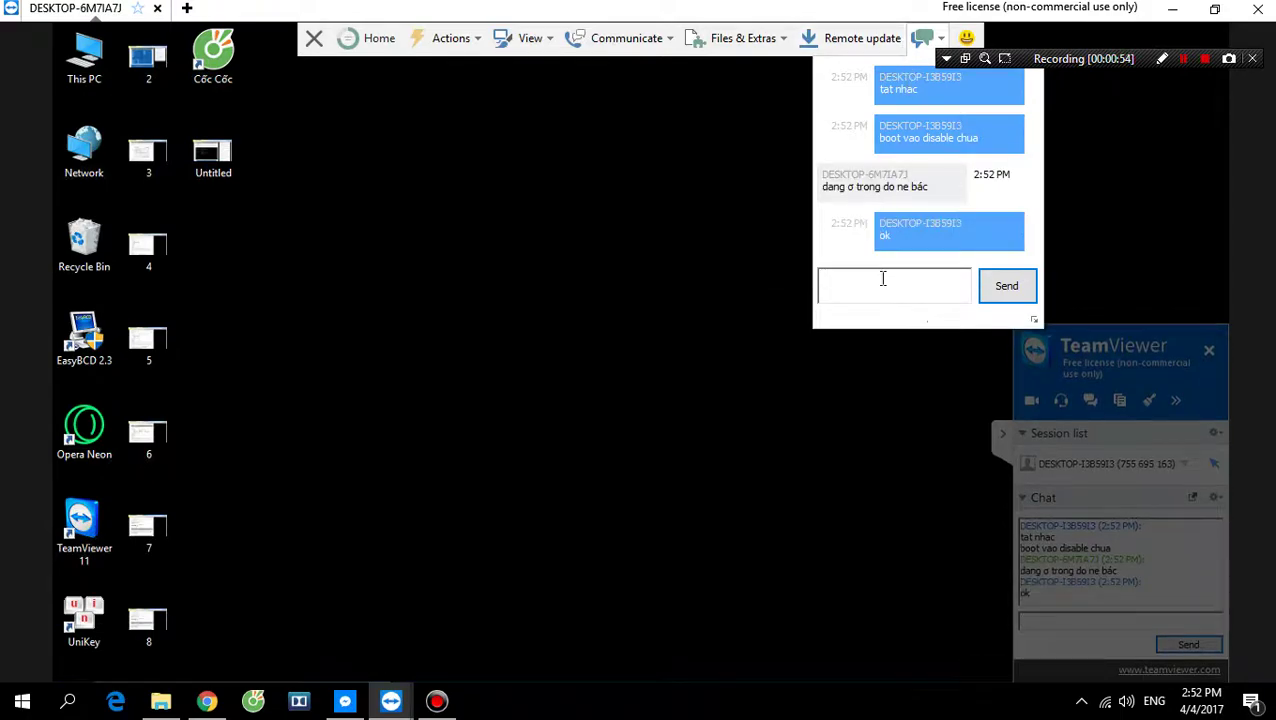
pyautogui.click(943, 61)
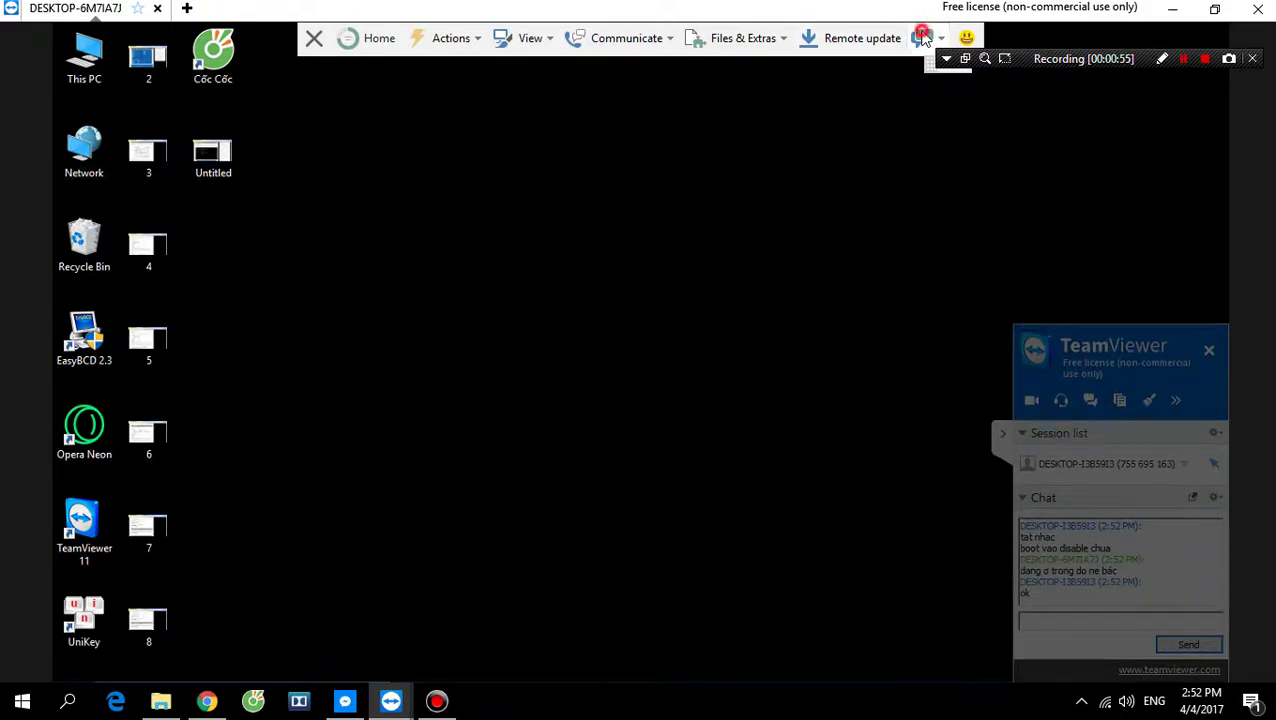
# Search for "regedit" on the remote computer, run Registry Editor with elevation approved, and maximize its window.
pyautogui.rightClick(99, 66)
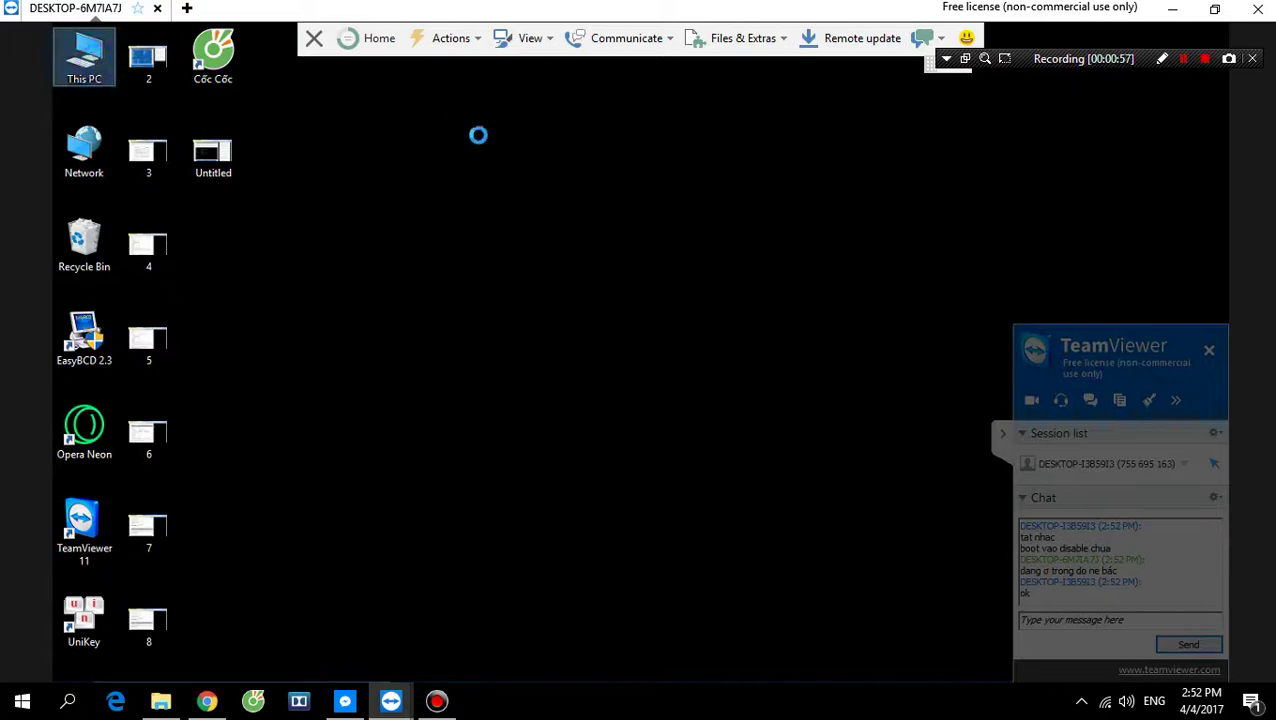
pyautogui.click(576, 192)
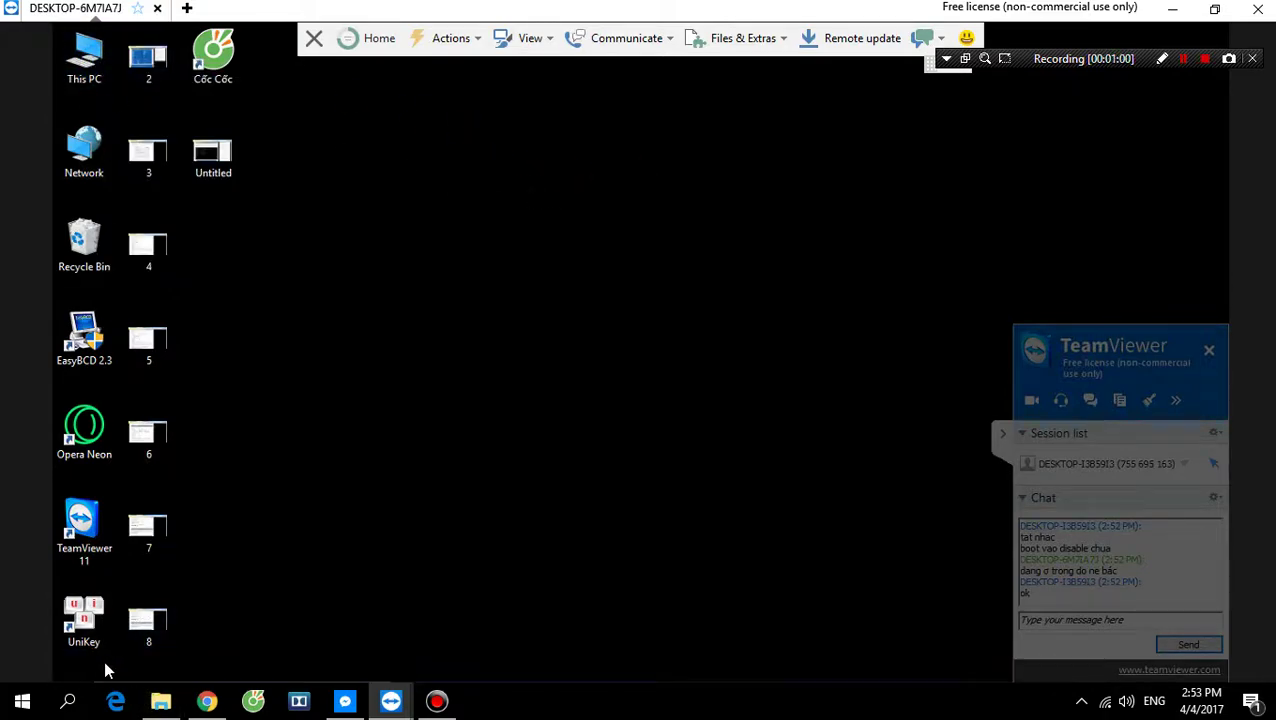
pyautogui.click(295, 667)
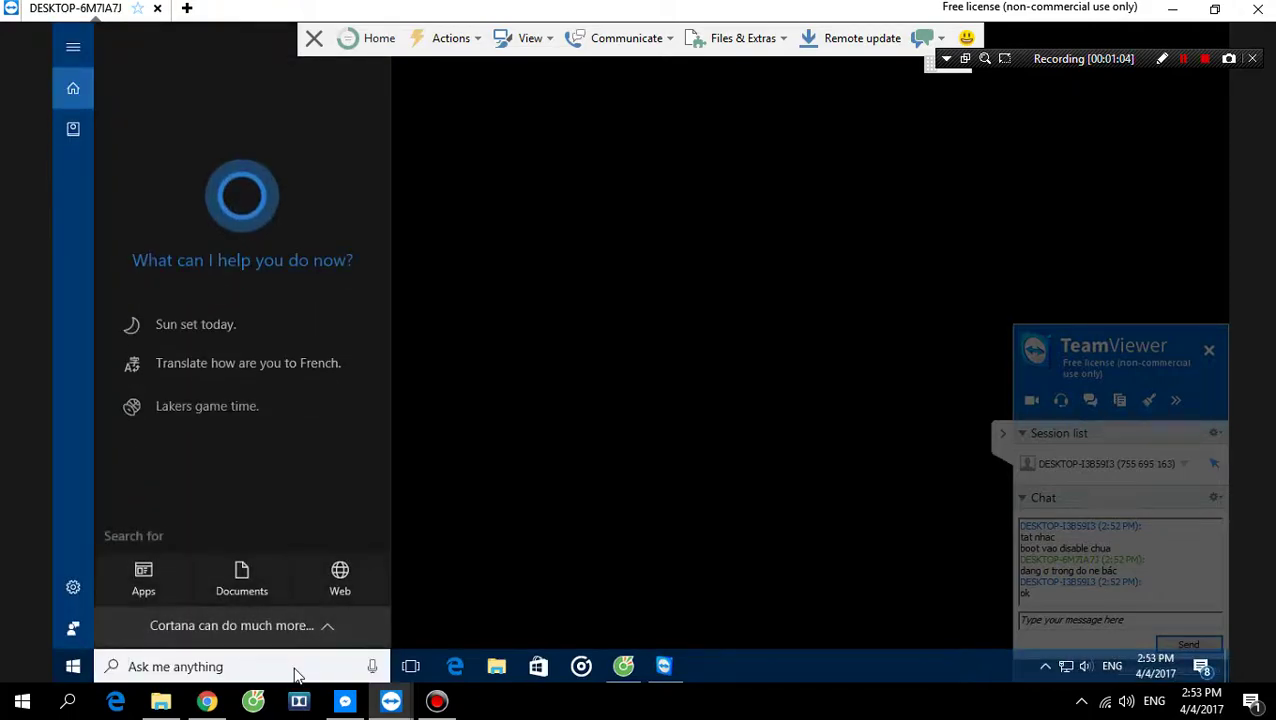
pyautogui.write('re')
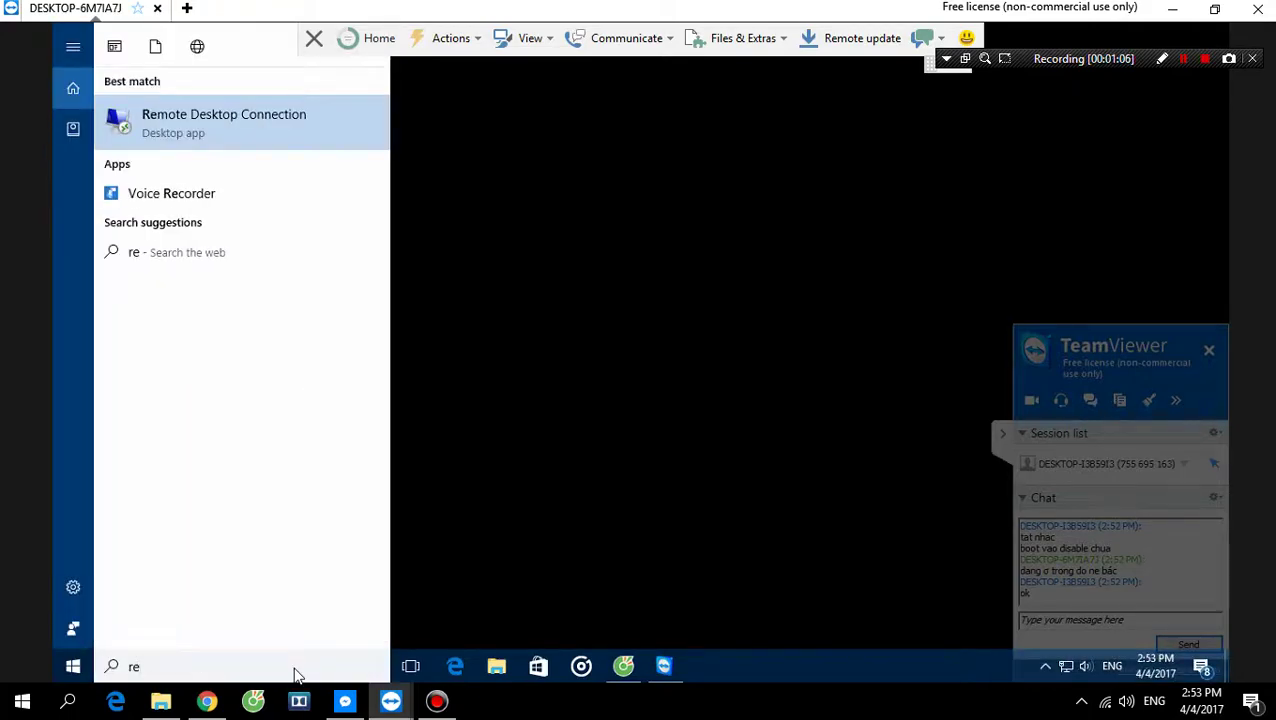
pyautogui.write('gedit')
pyautogui.click(275, 133)
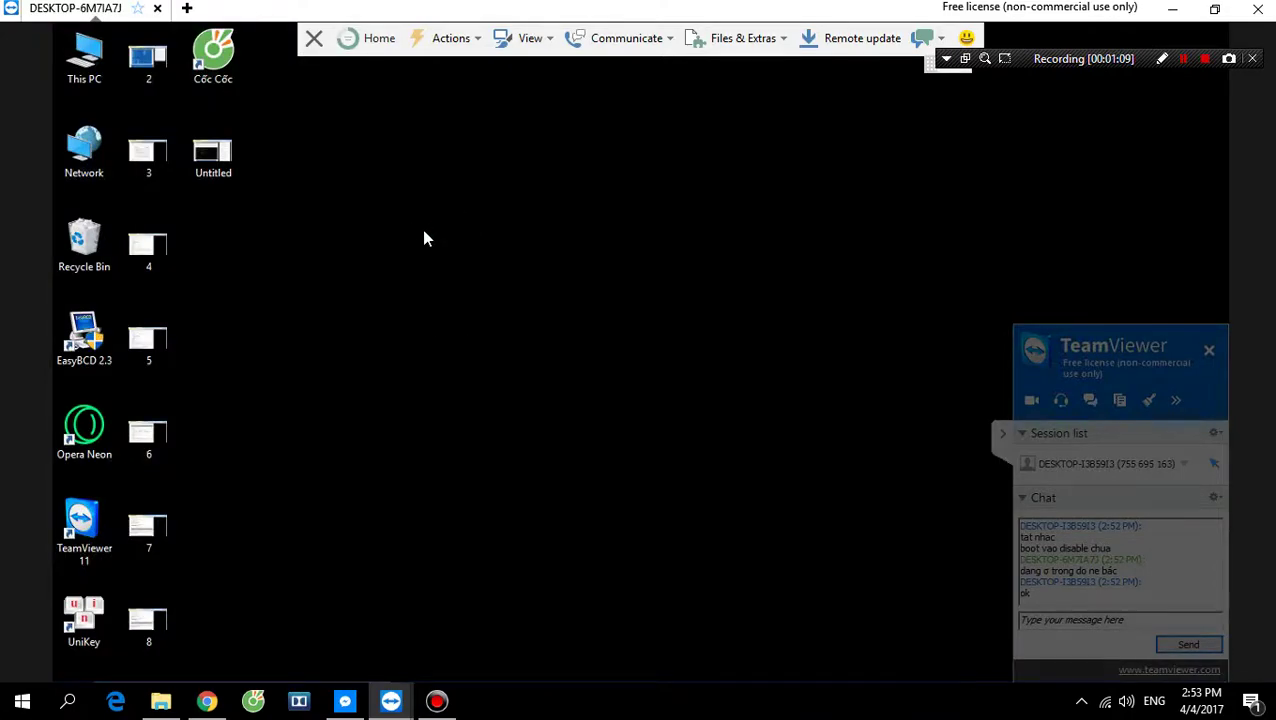
pyautogui.press('Return')
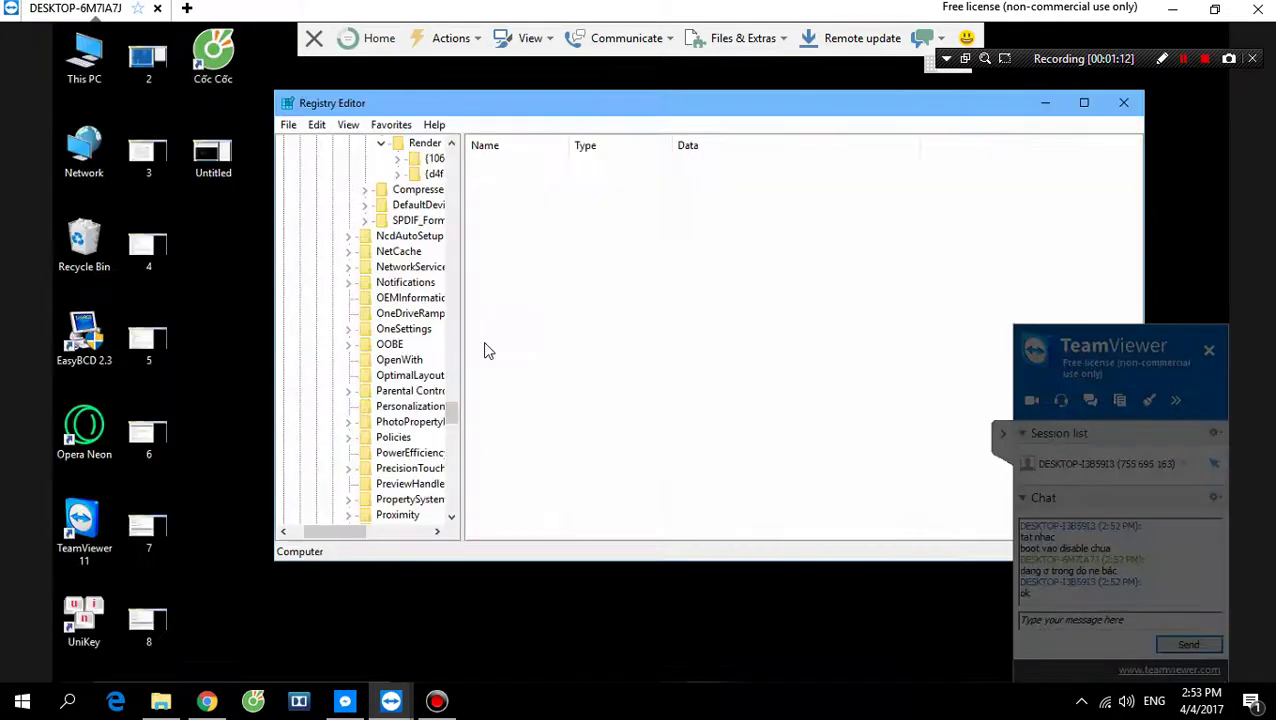
pyautogui.click(1084, 104)
# Widen the key tree, expand both device keys under MMDevices\Audio\Render, and examine the first one's FxProperties values.
pyautogui.moveTo(242, 162); pyautogui.dragTo(331, 158)
pyautogui.scroll(1, 250, 170)
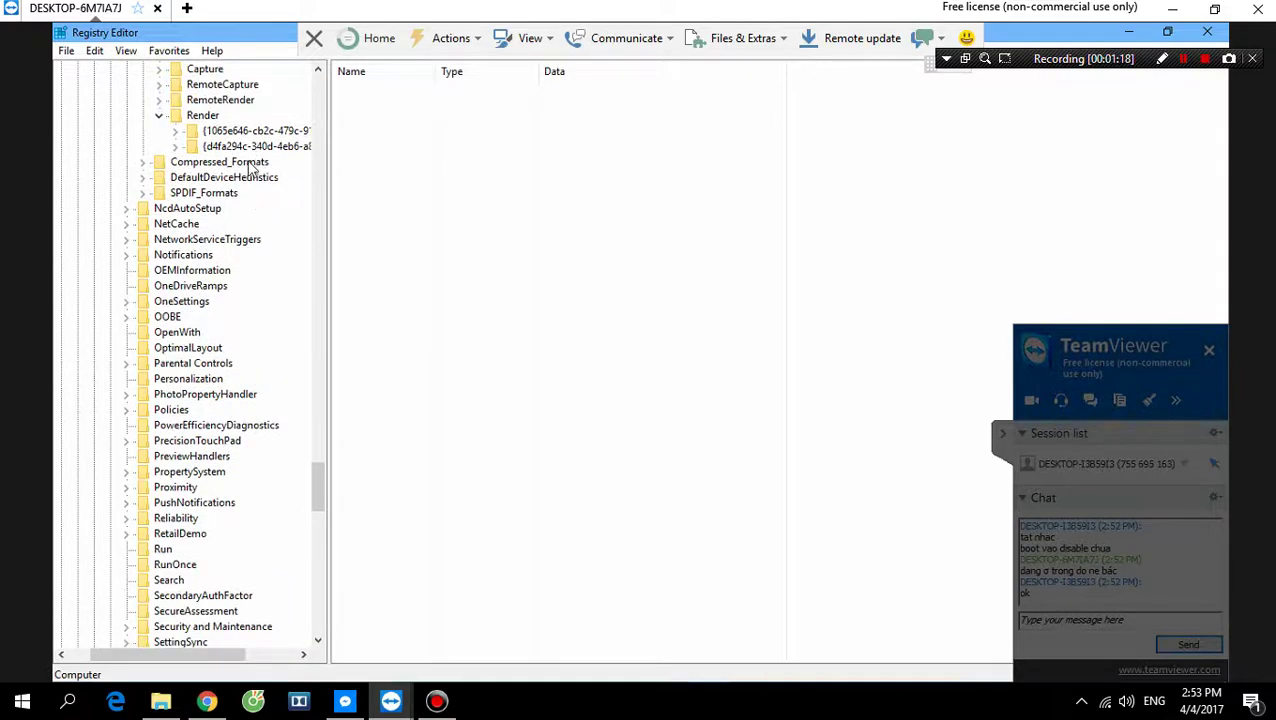
pyautogui.click(175, 132)
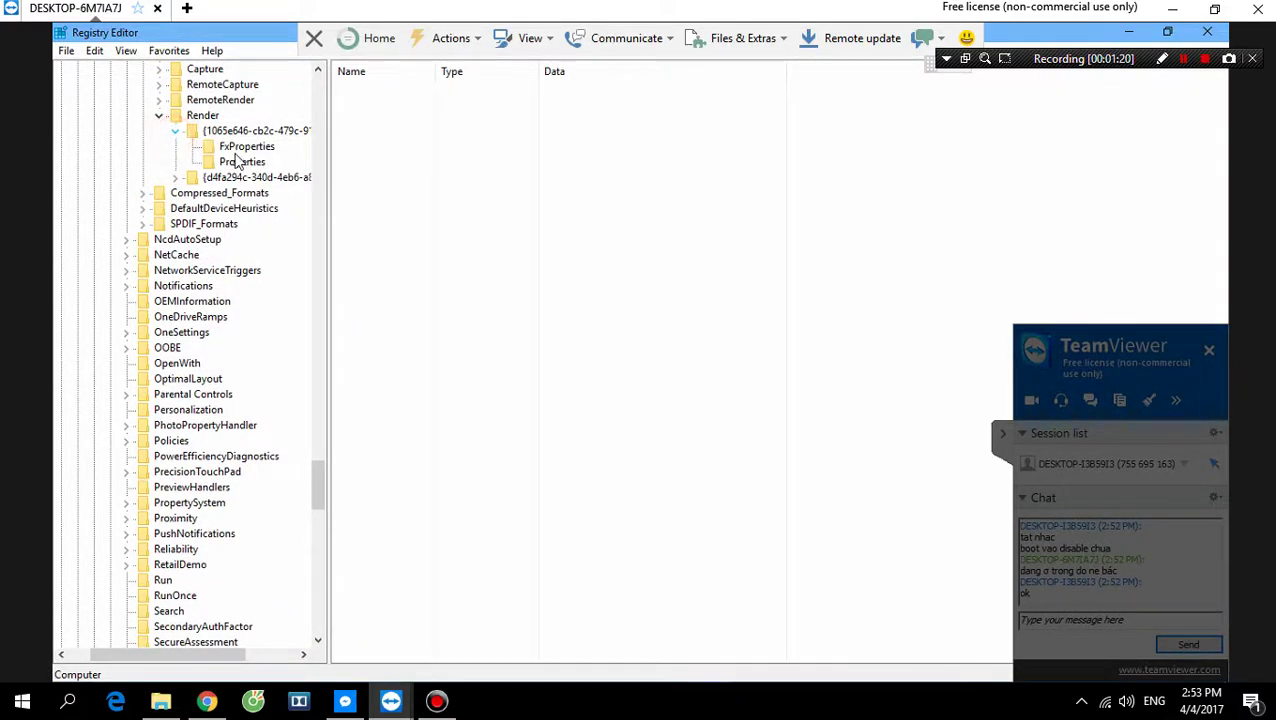
pyautogui.click(237, 148)
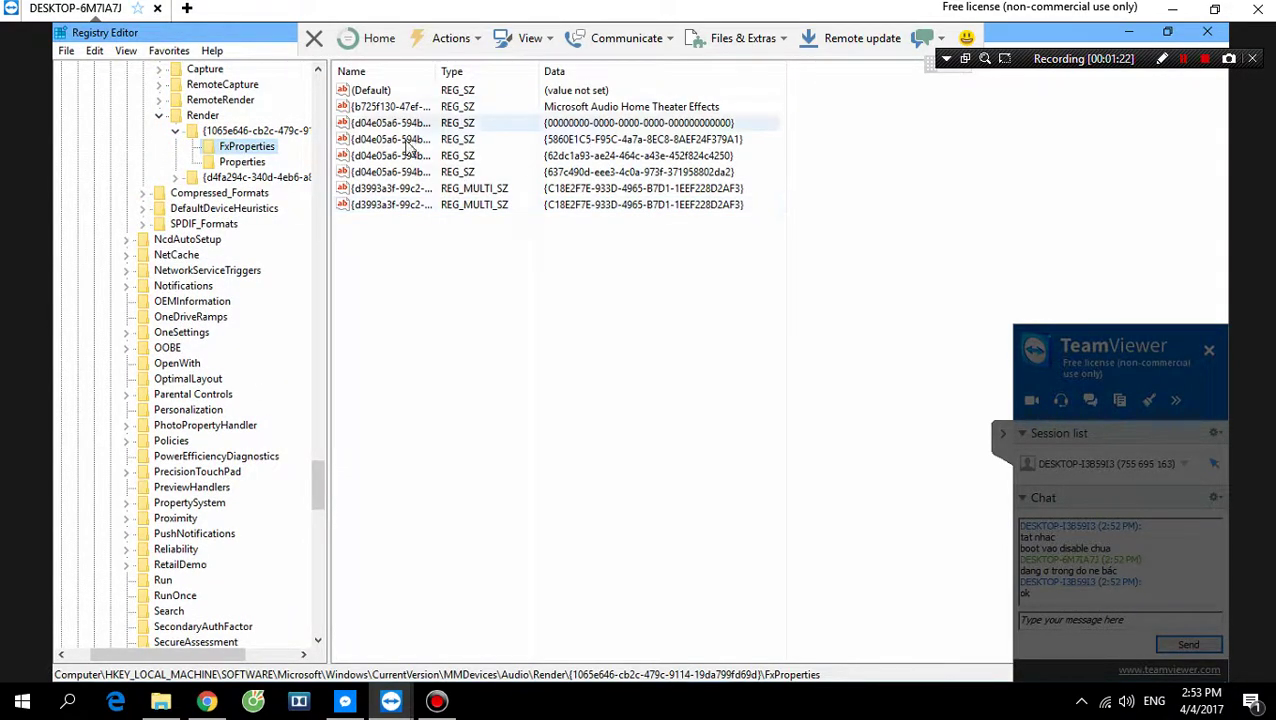
pyautogui.click(200, 178)
pyautogui.click(175, 178)
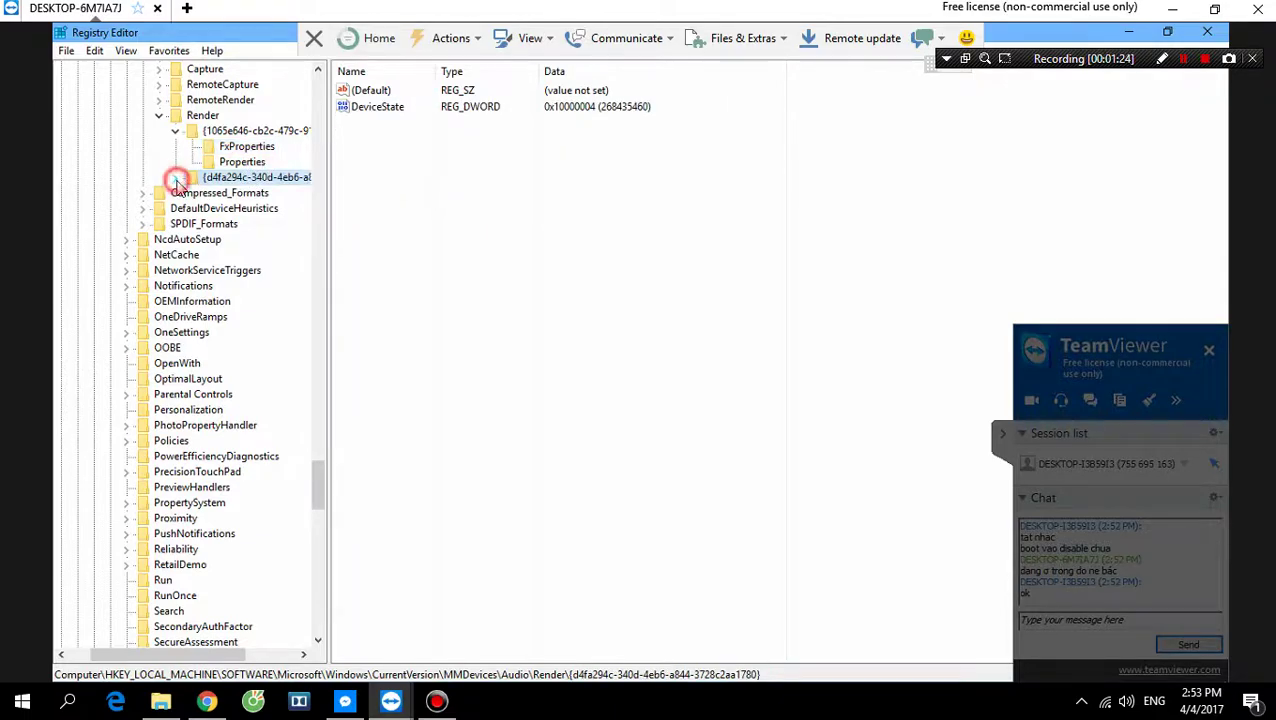
# Delete every value except (Default) from the FxProperties key of the {1065e646-cb2c-479c-9114-19da799fd69d} render device.
pyautogui.click(245, 148)
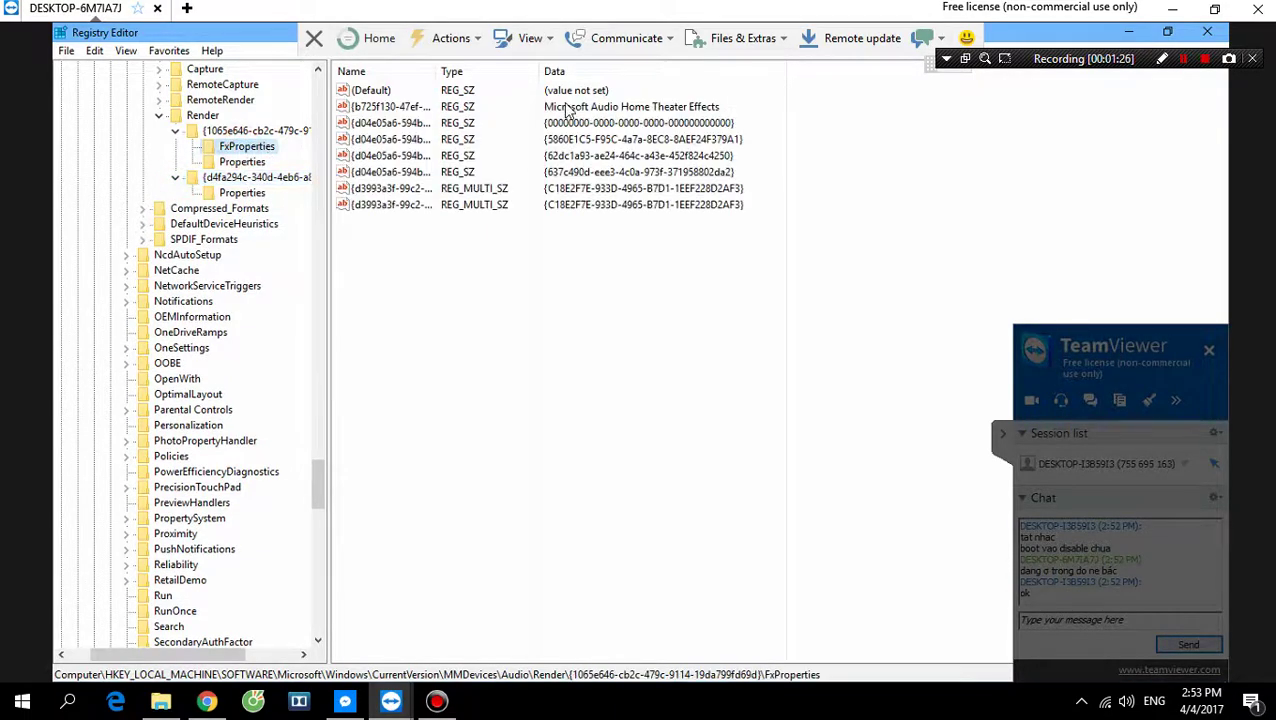
pyautogui.moveTo(535, 271); pyautogui.dragTo(479, 105)
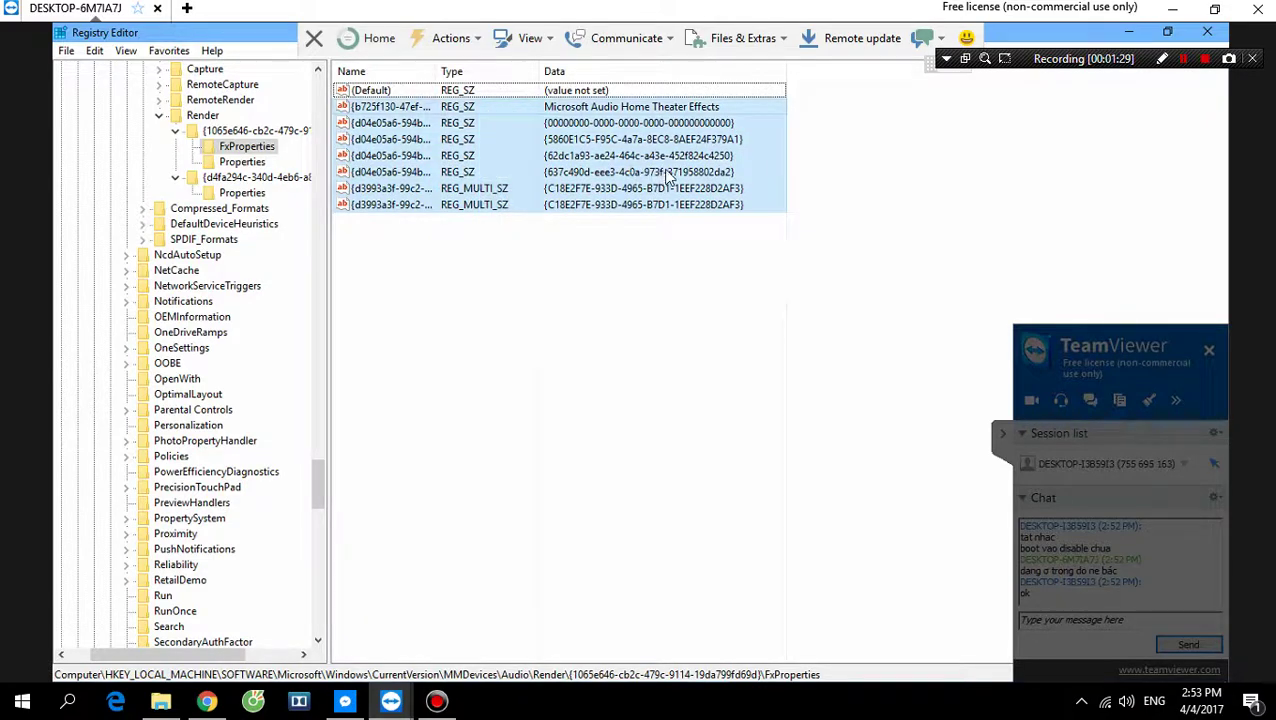
pyautogui.rightClick(617, 112)
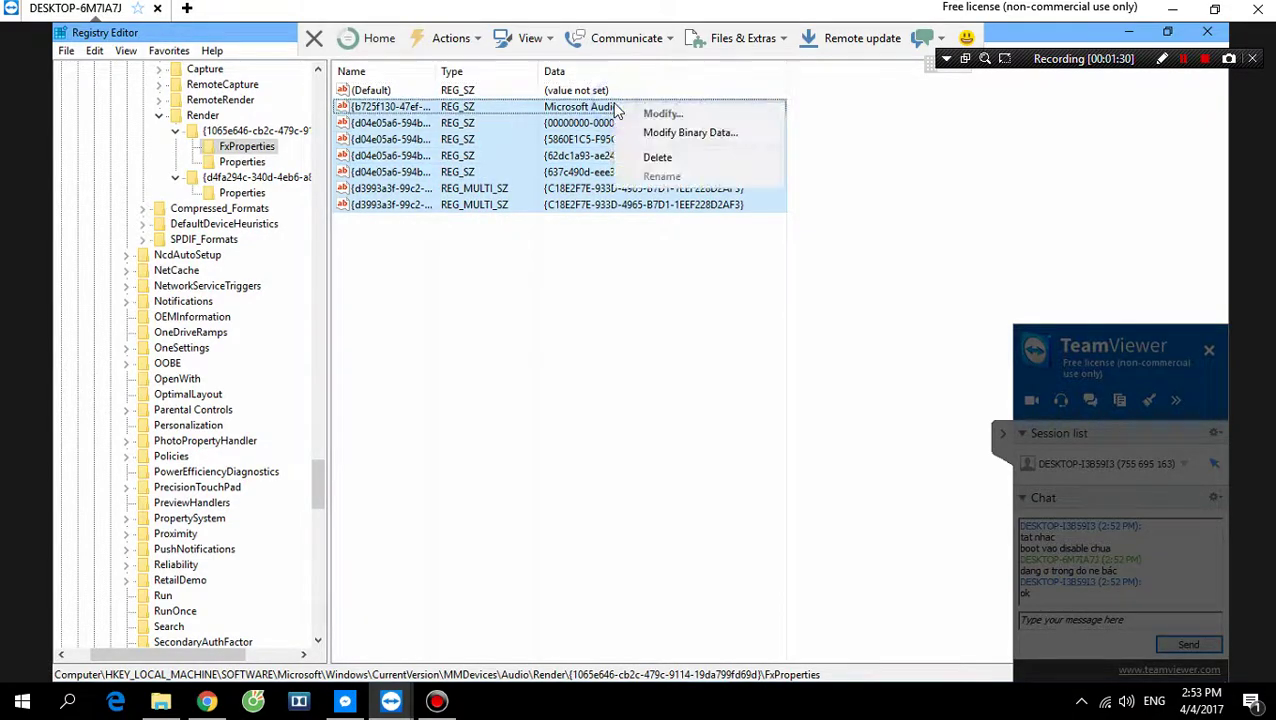
pyautogui.click(652, 158)
pyautogui.click(770, 364)
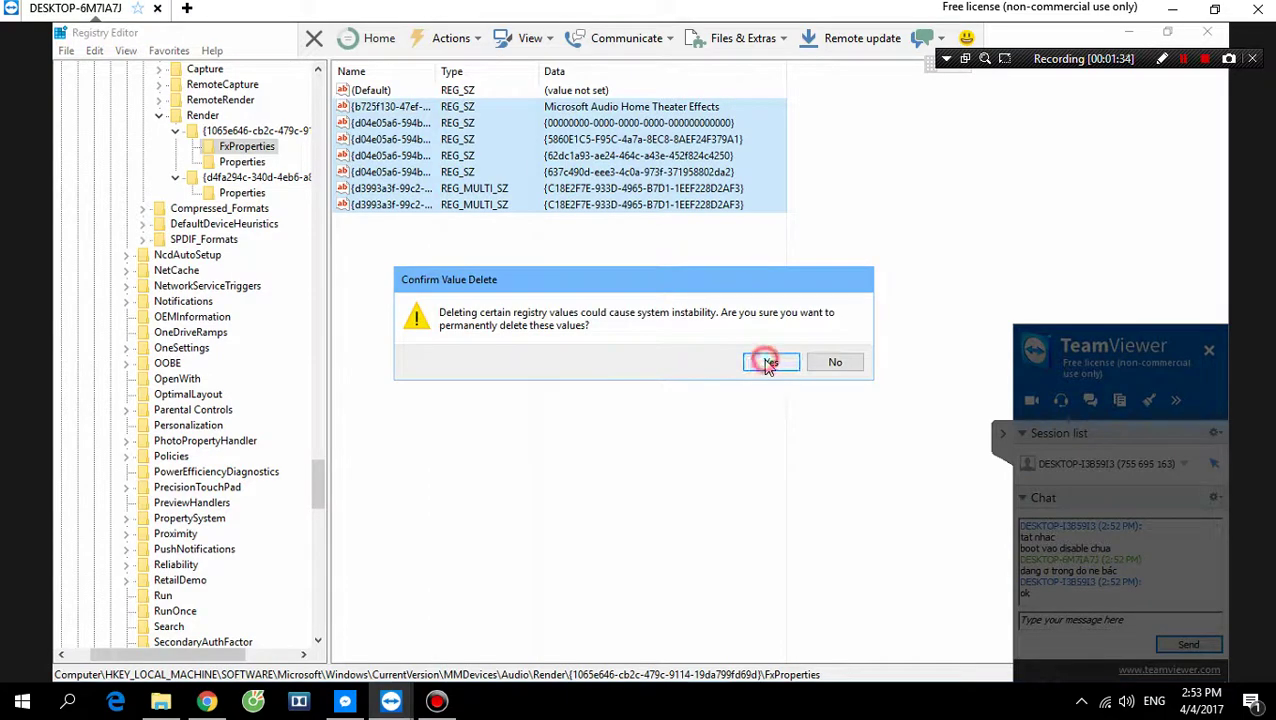
# Copy the name of the {1065e646-cb2c-479c-9114-19da799fd69d} key without renaming it, and minimize Registry Editor.
pyautogui.click(250, 134)
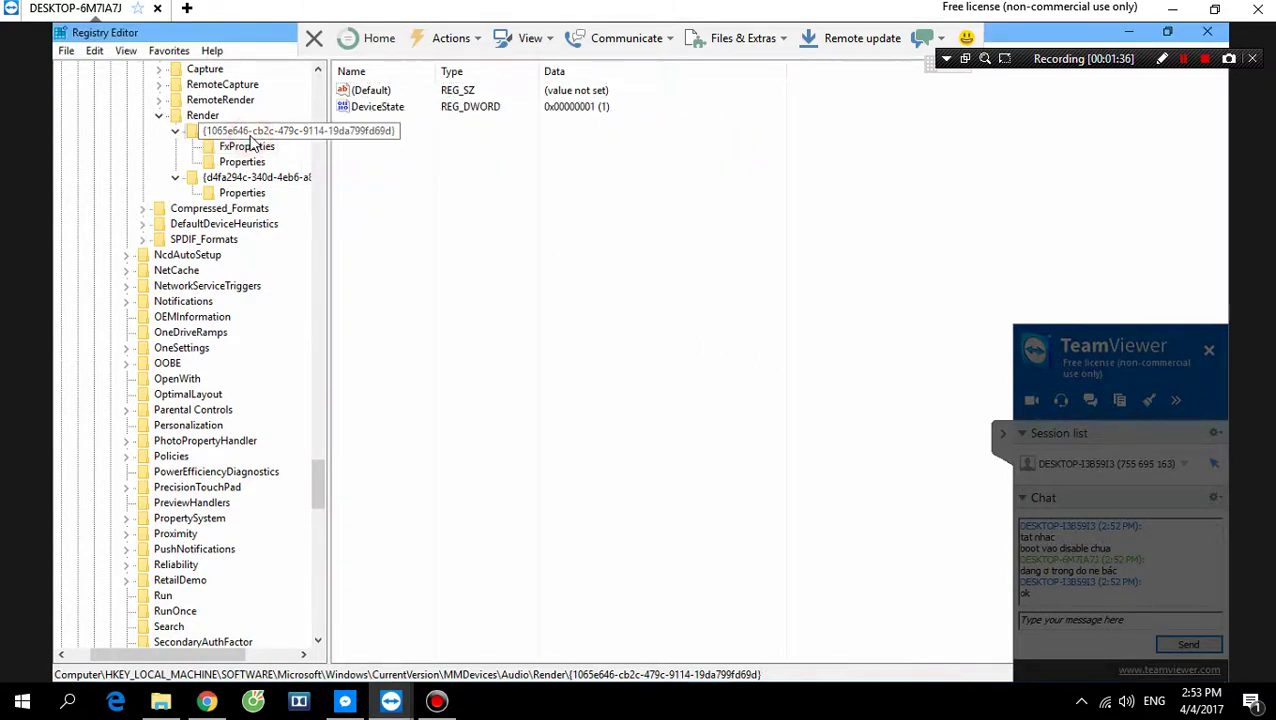
pyautogui.rightClick(255, 143)
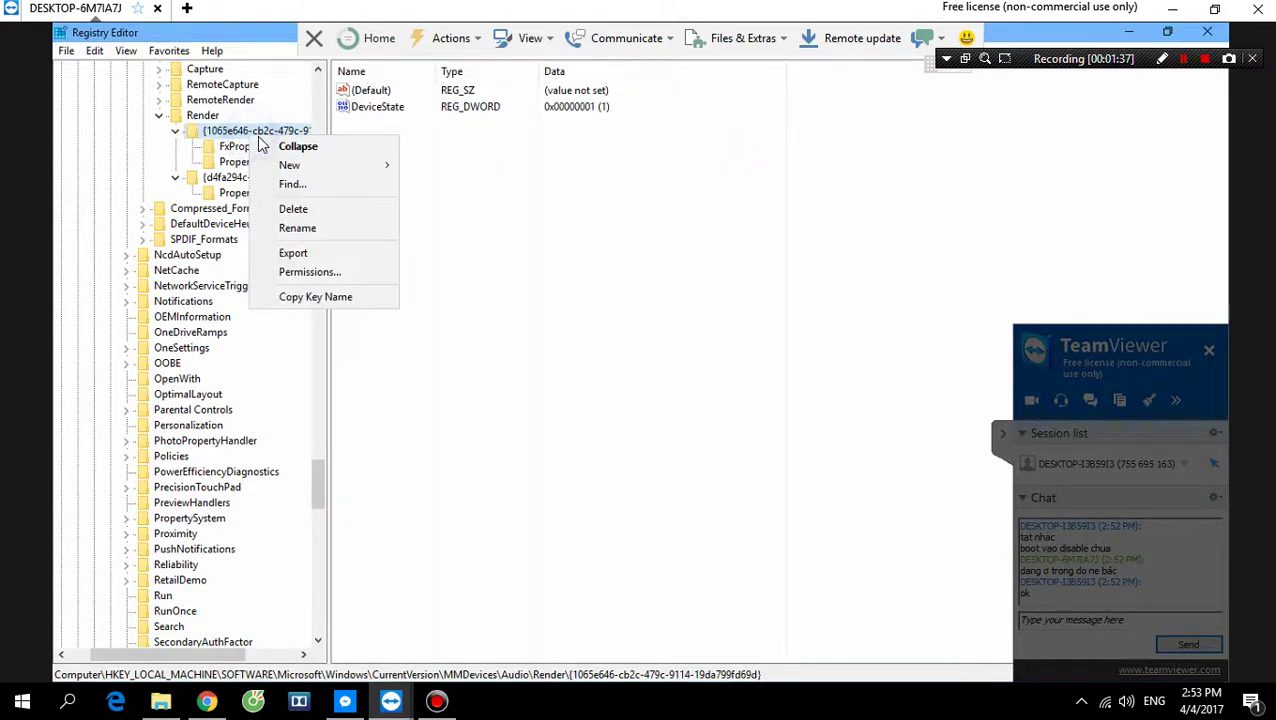
pyautogui.click(300, 229)
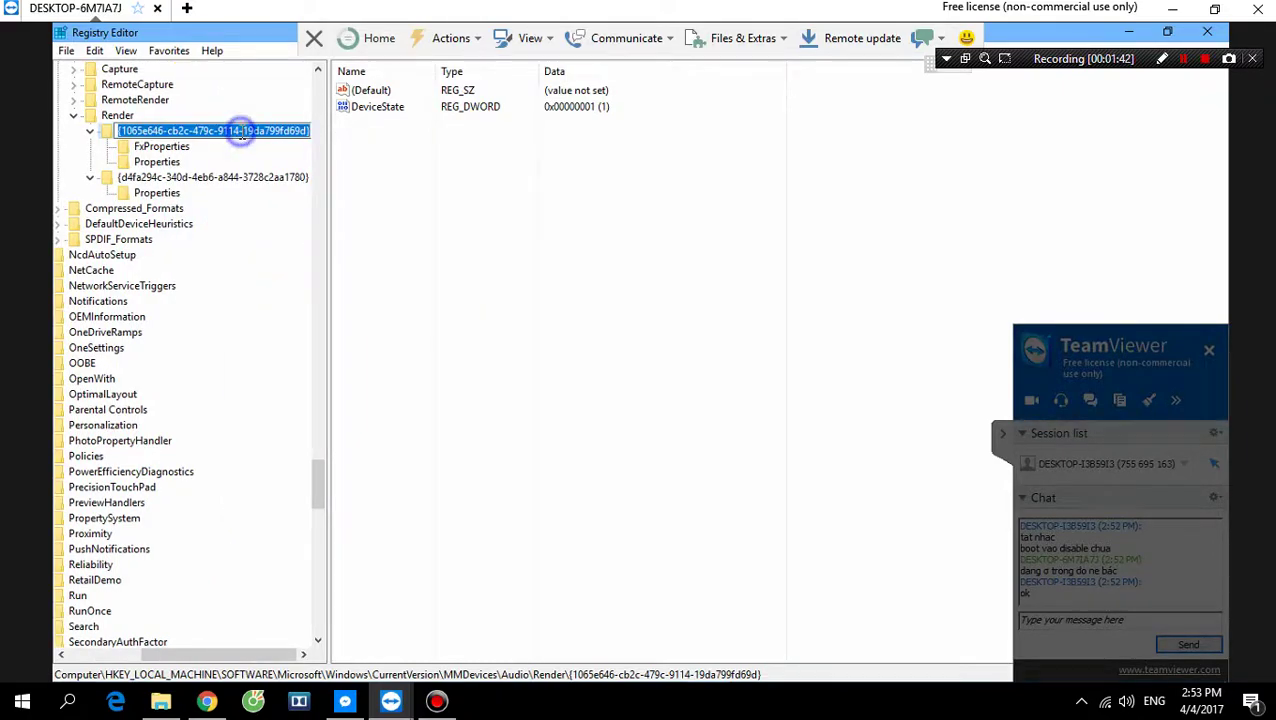
pyautogui.rightClick(240, 138)
pyautogui.click(310, 187)
pyautogui.click(680, 194)
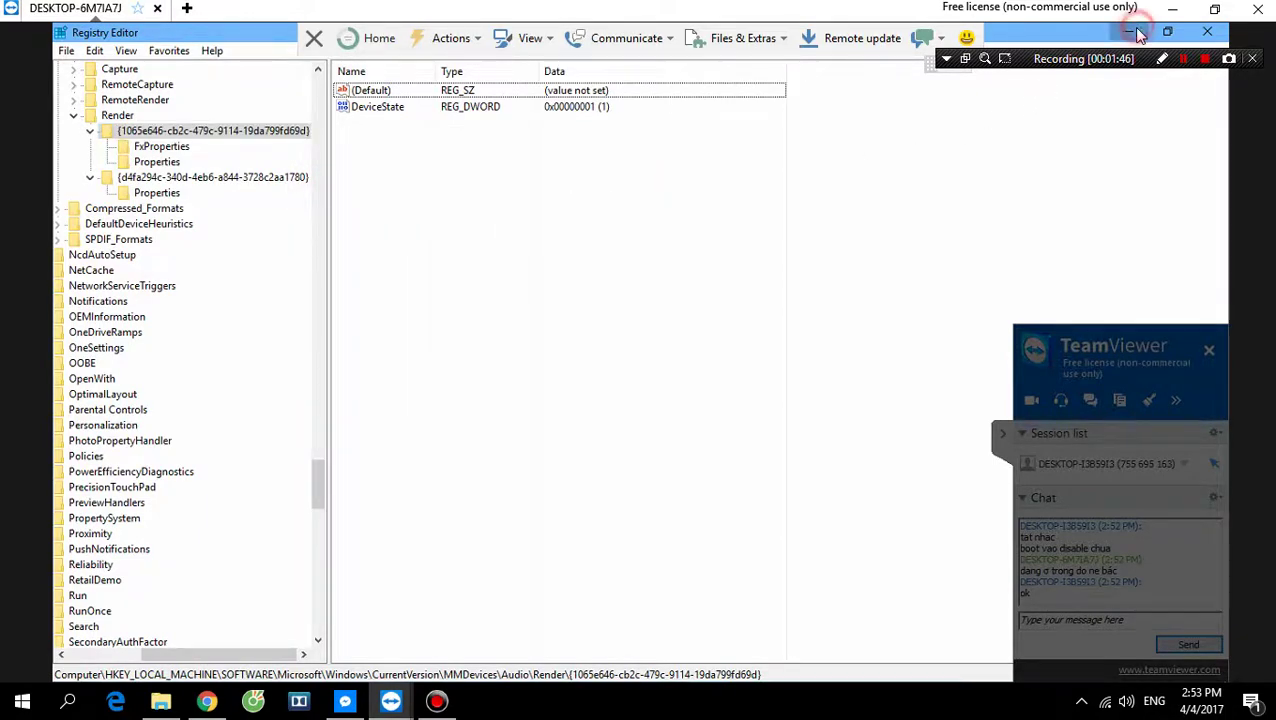
pyautogui.click(1140, 34)
# Open This PC on the remote computer and send the partner the chat message "bac de file kia o dau".
pyautogui.doubleClick(78, 60)
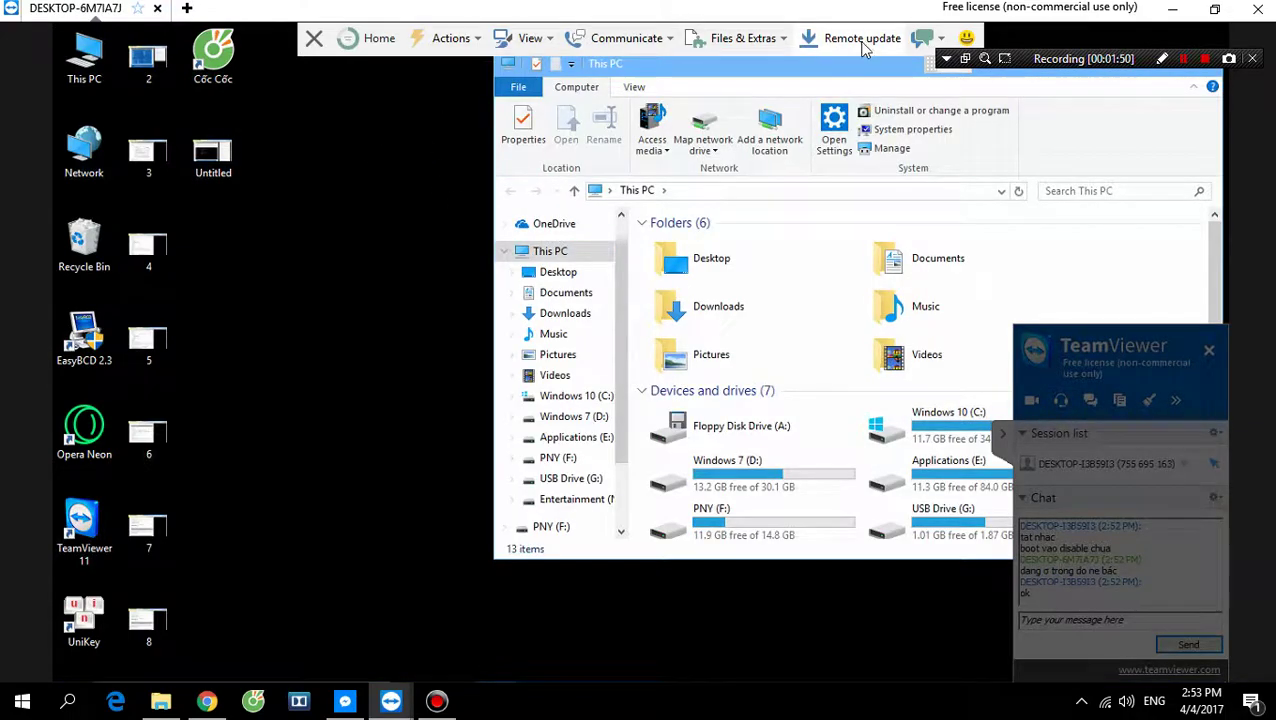
pyautogui.click(922, 38)
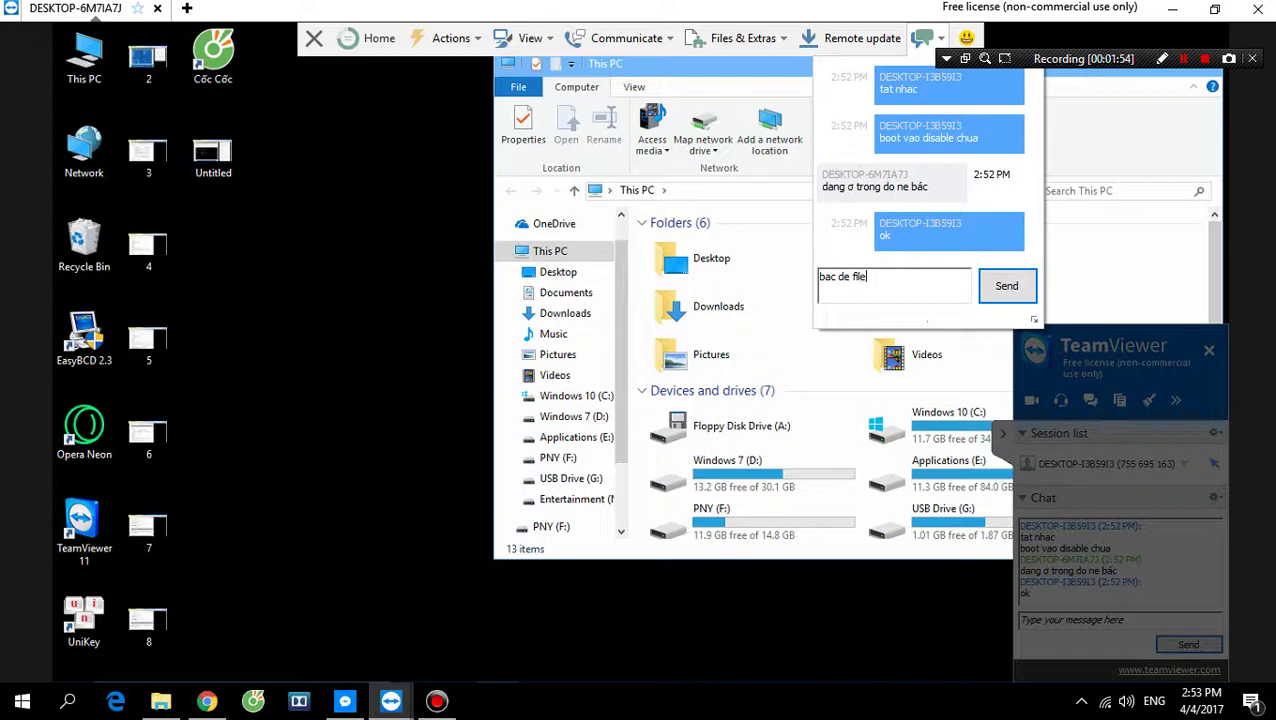
pyautogui.write('bac de file kia o dau')
pyautogui.press('Return')
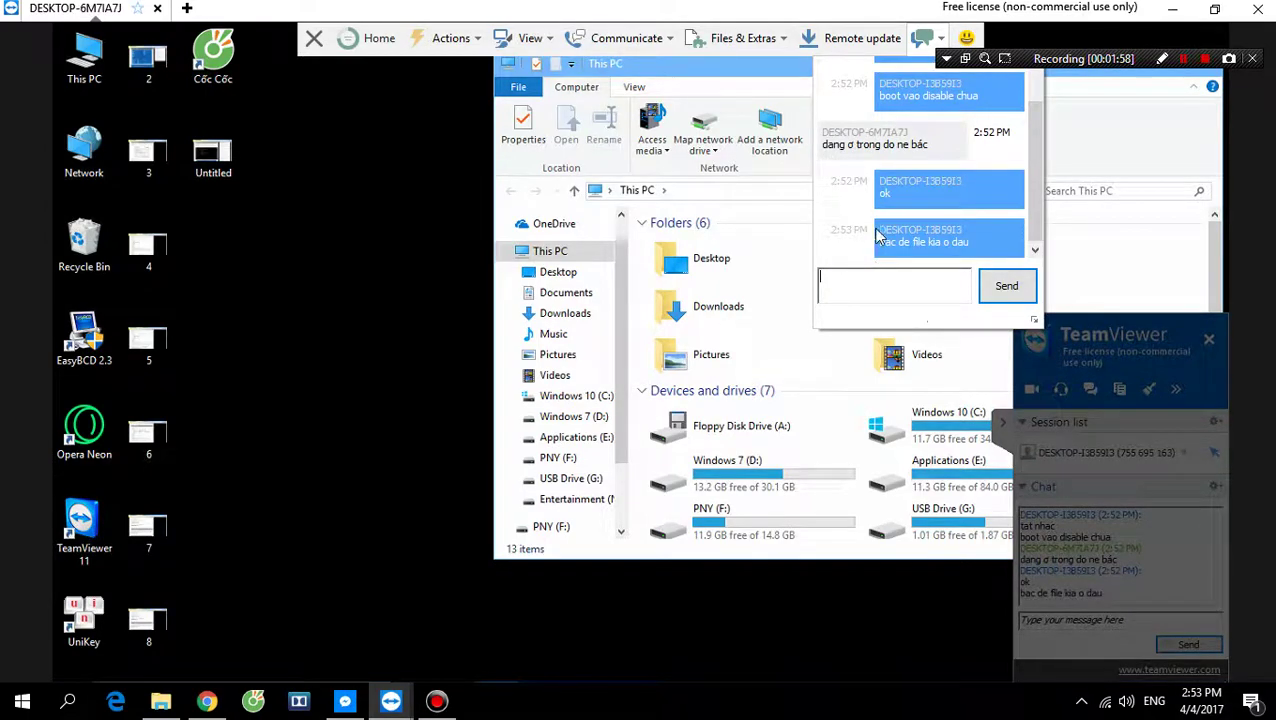
# Hide the Bandicam recording bar and dismiss its notification.
pyautogui.click(946, 58)
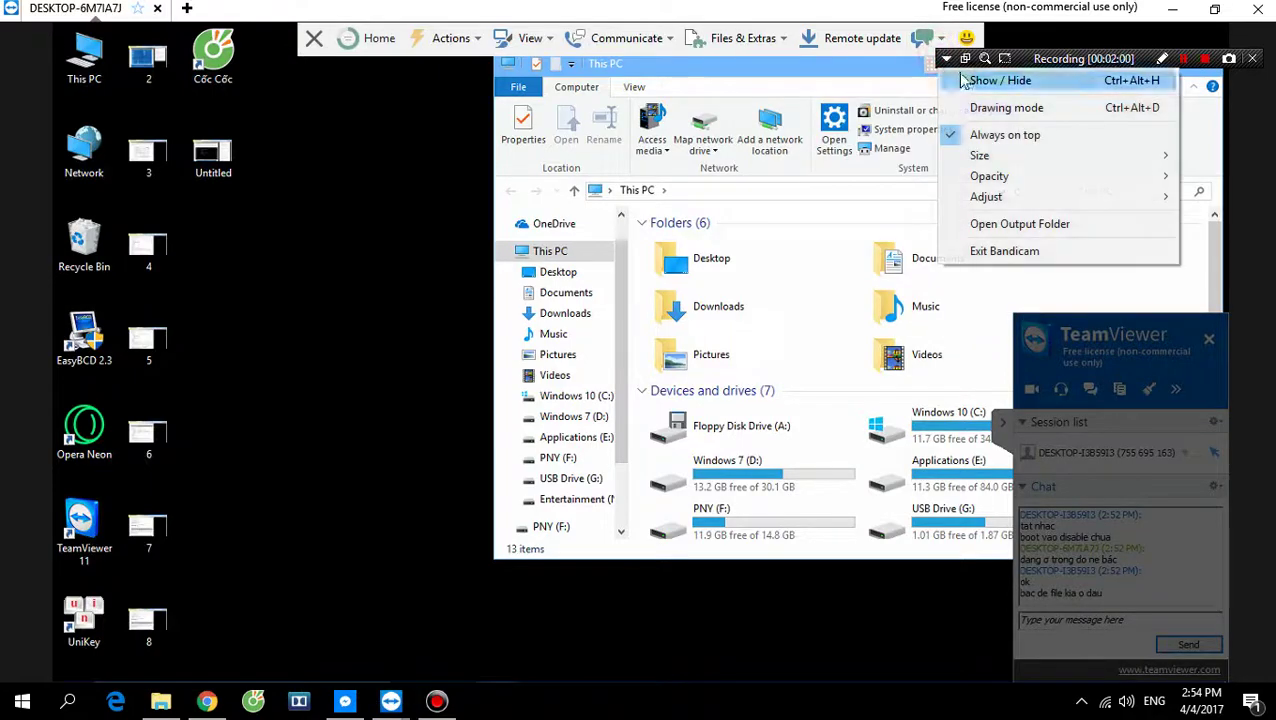
pyautogui.click(965, 79)
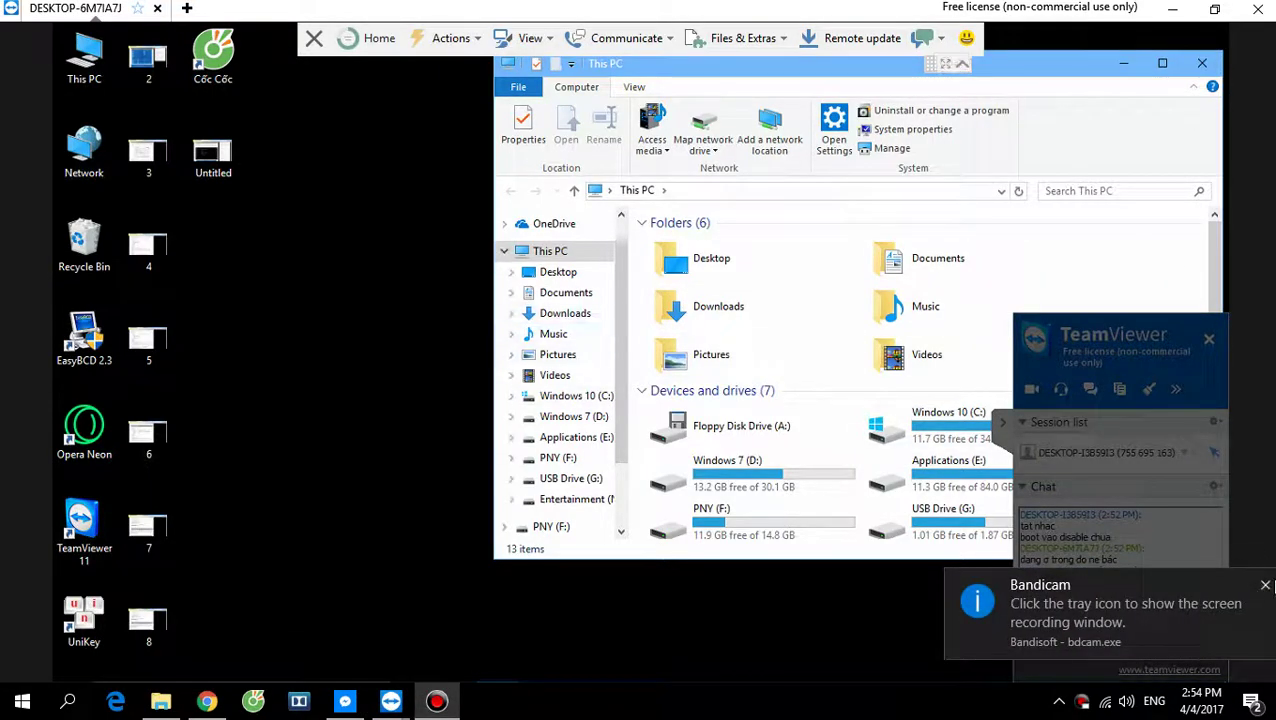
pyautogui.click(1265, 587)
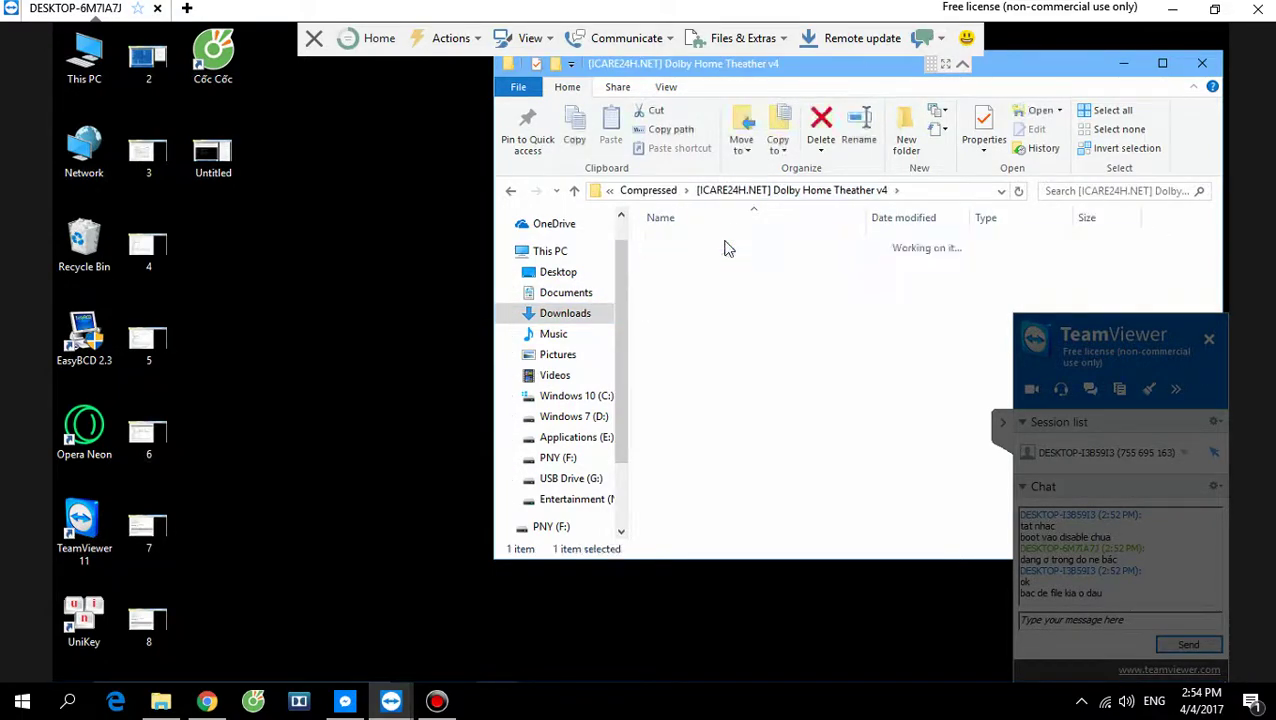
# Open the REGEDIT registration file in the [ICARE24H.NET] Dolby Home Theather v4 folder for editing in Notepad.
pyautogui.click(700, 280)
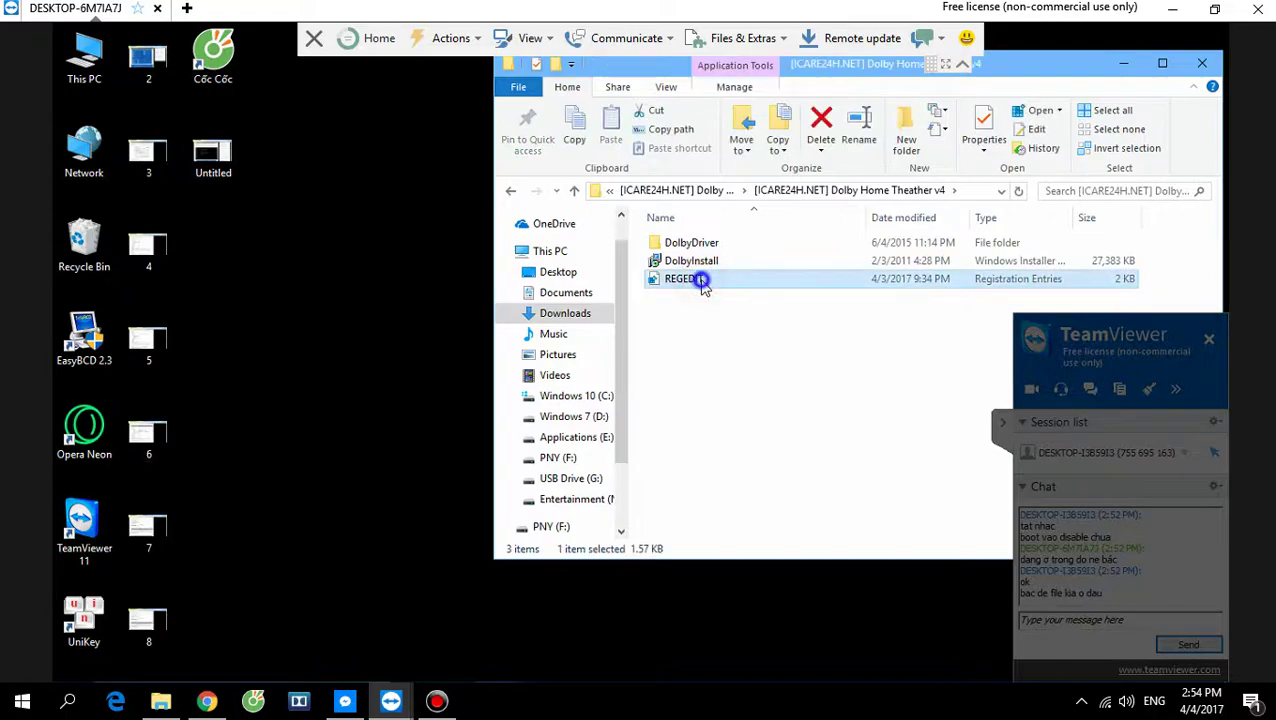
pyautogui.rightClick(729, 287)
pyautogui.click(737, 299)
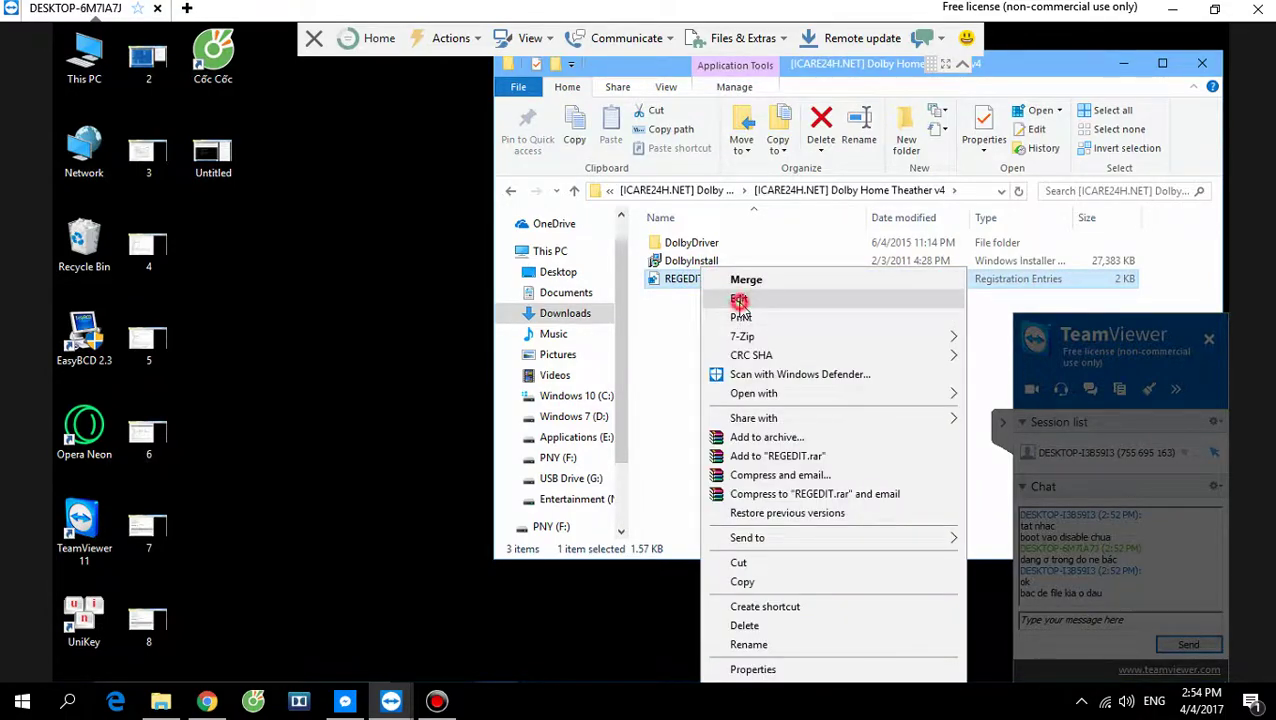
pyautogui.click(696, 370)
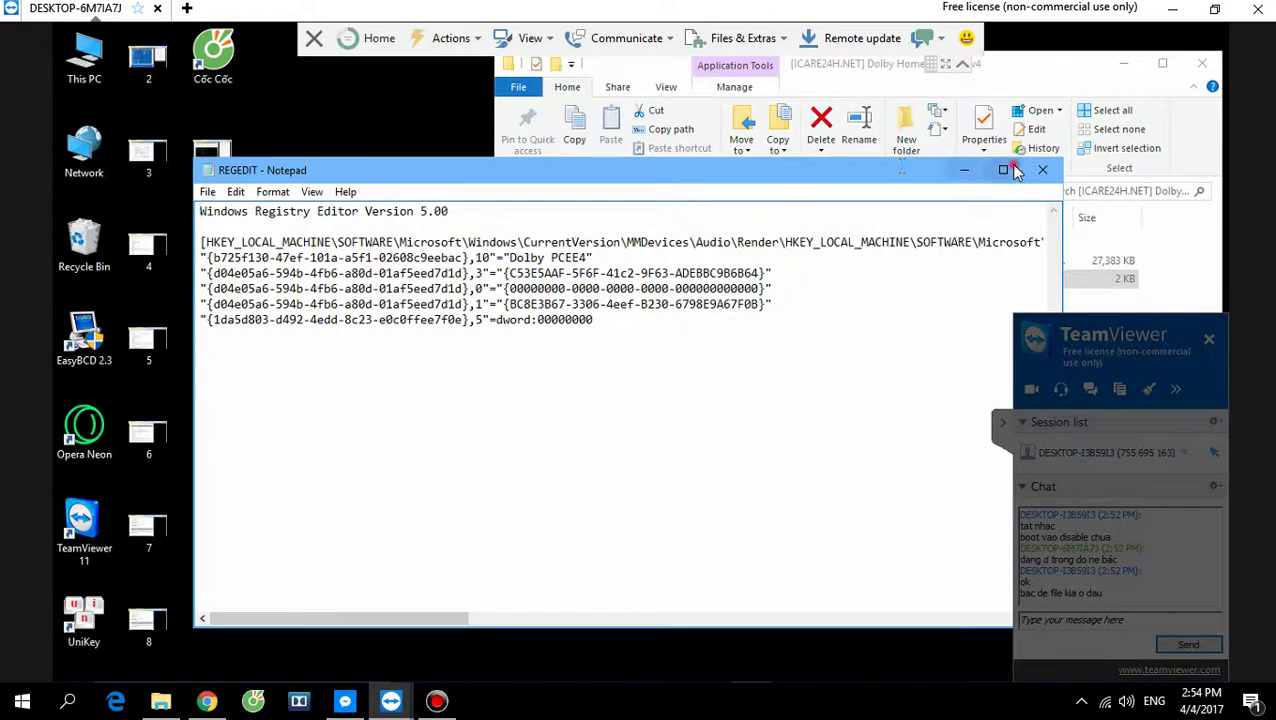
# Maximize the REGEDIT Notepad window, collapse the TeamViewer session panel and examine the full length of the registry path line.
pyautogui.click(1005, 169)
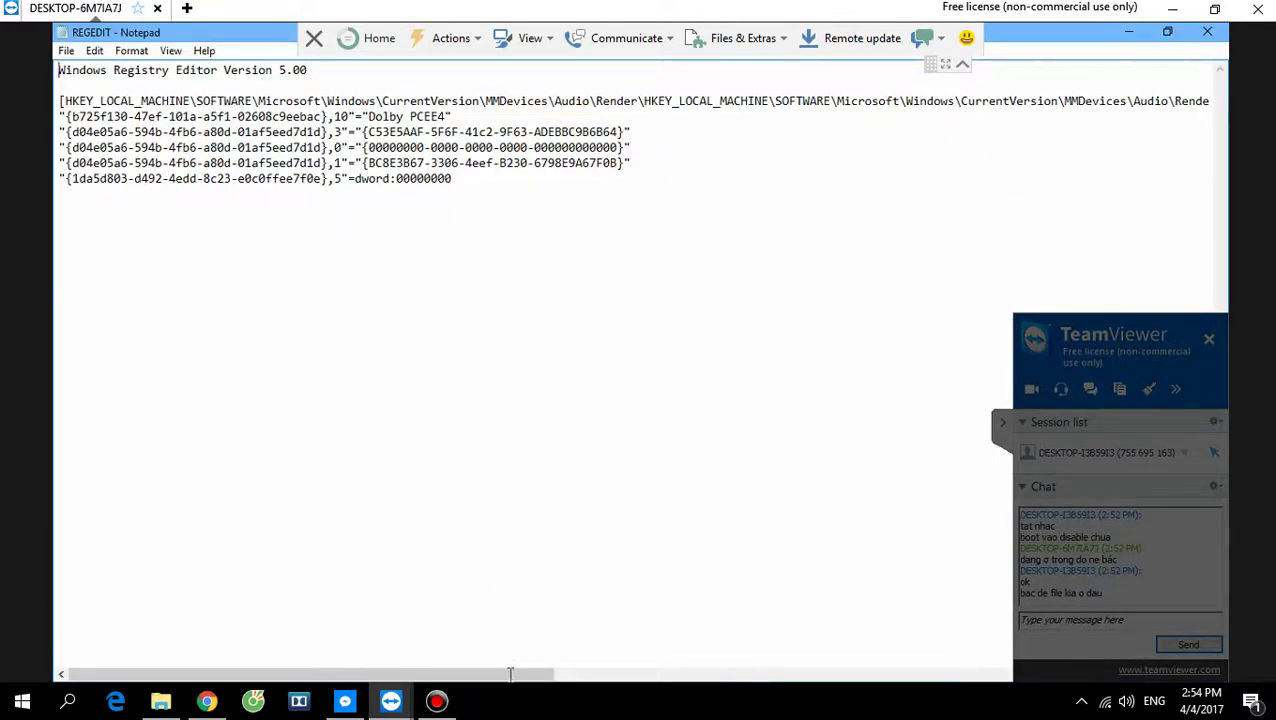
pyautogui.click(1004, 424)
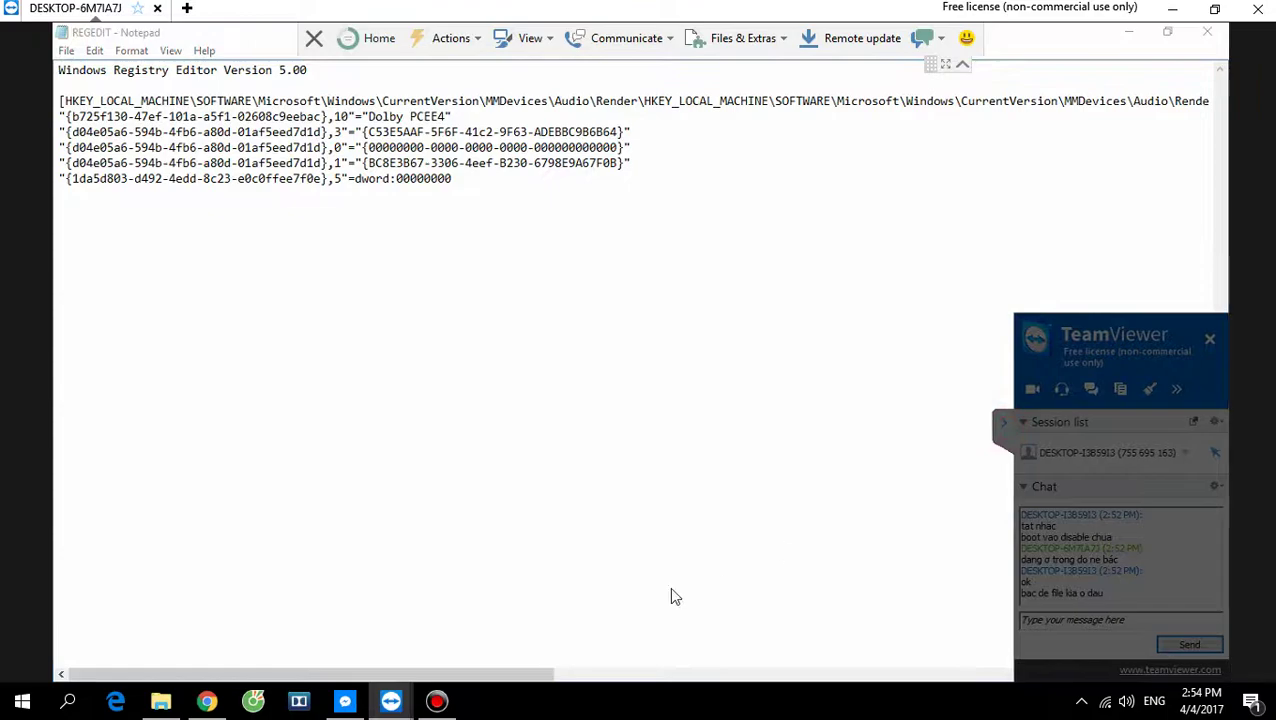
pyautogui.moveTo(649, 678); pyautogui.dragTo(587, 700)
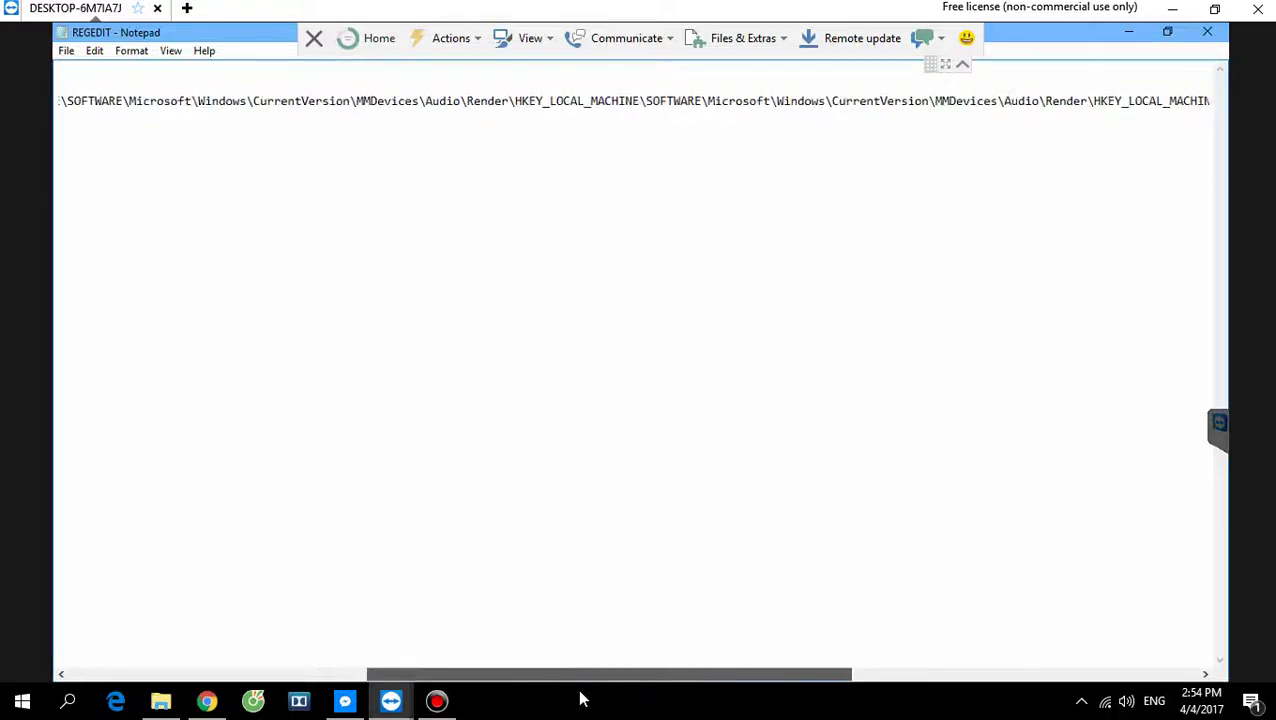
pyautogui.moveTo(490, 671); pyautogui.dragTo(405, 668)
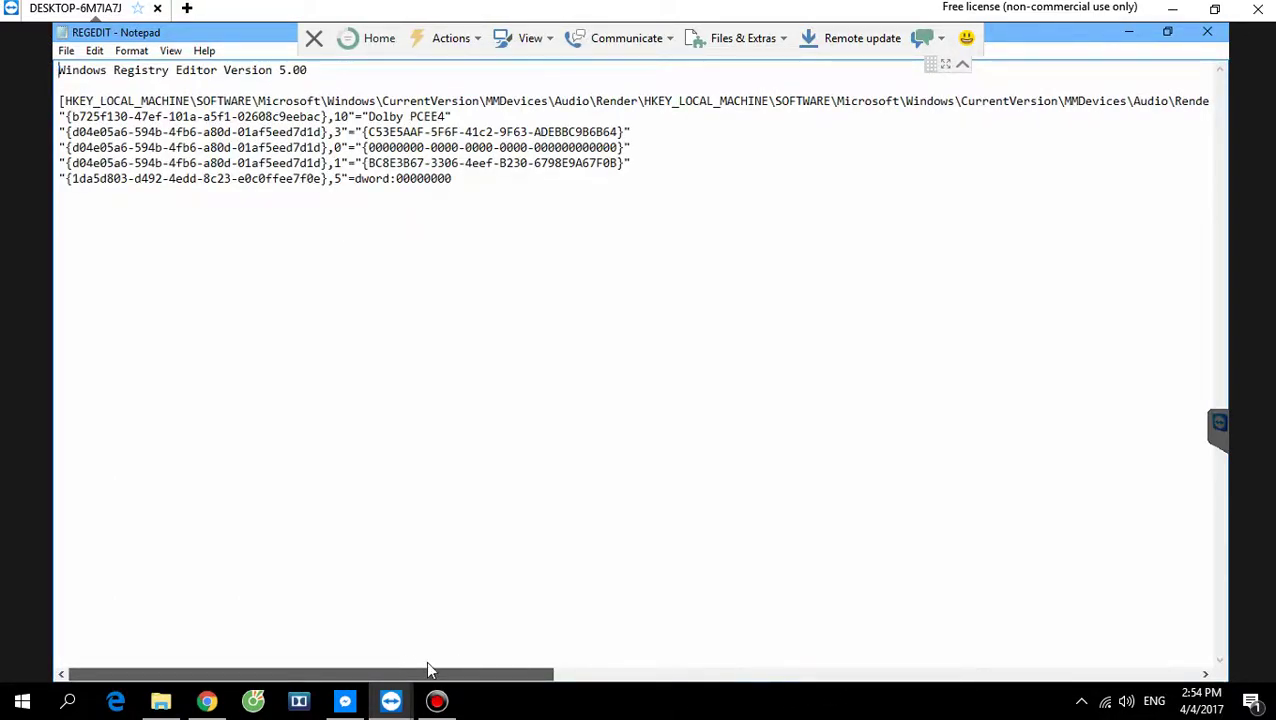
pyautogui.moveTo(698, 675); pyautogui.dragTo(141, 677)
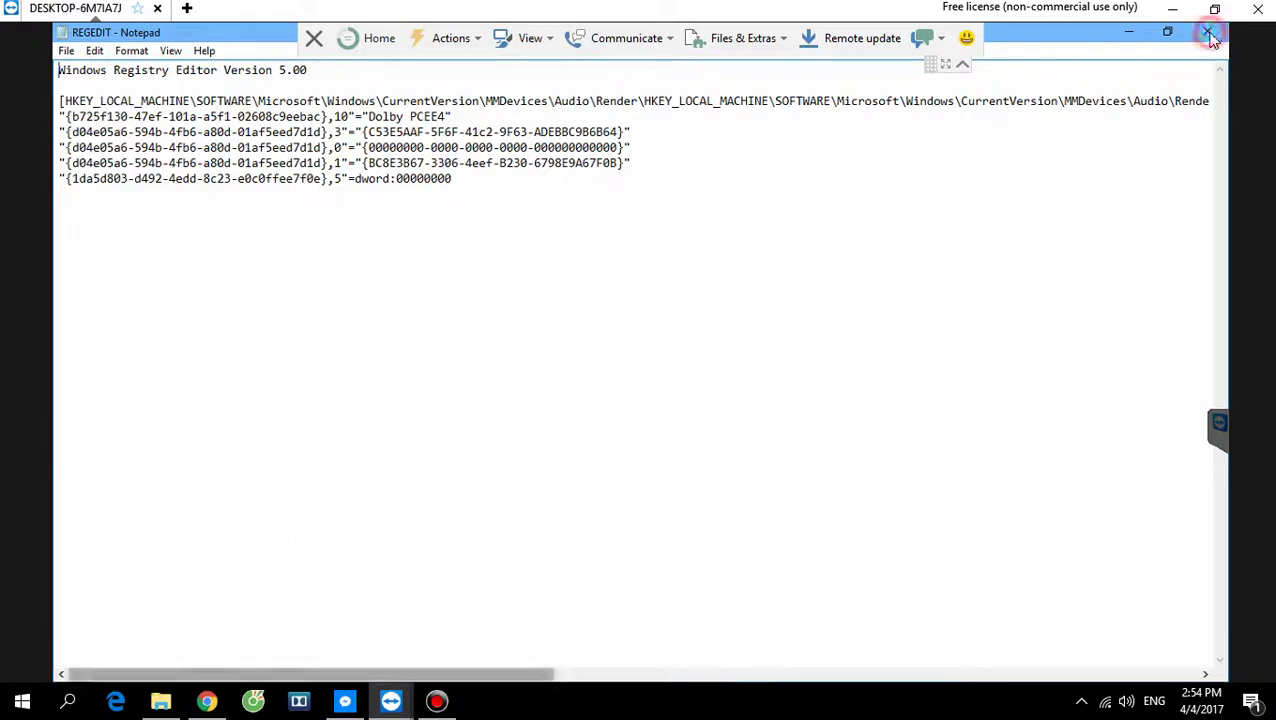
# On the local computer, minimize TeamViewer and Messenger, and select REGEDIT.reg in Downloads\setup\[ICARE24H.NET] Dolby Home Theather v4, with the folder window restored to a smaller size.
pyautogui.click(1172, 8)
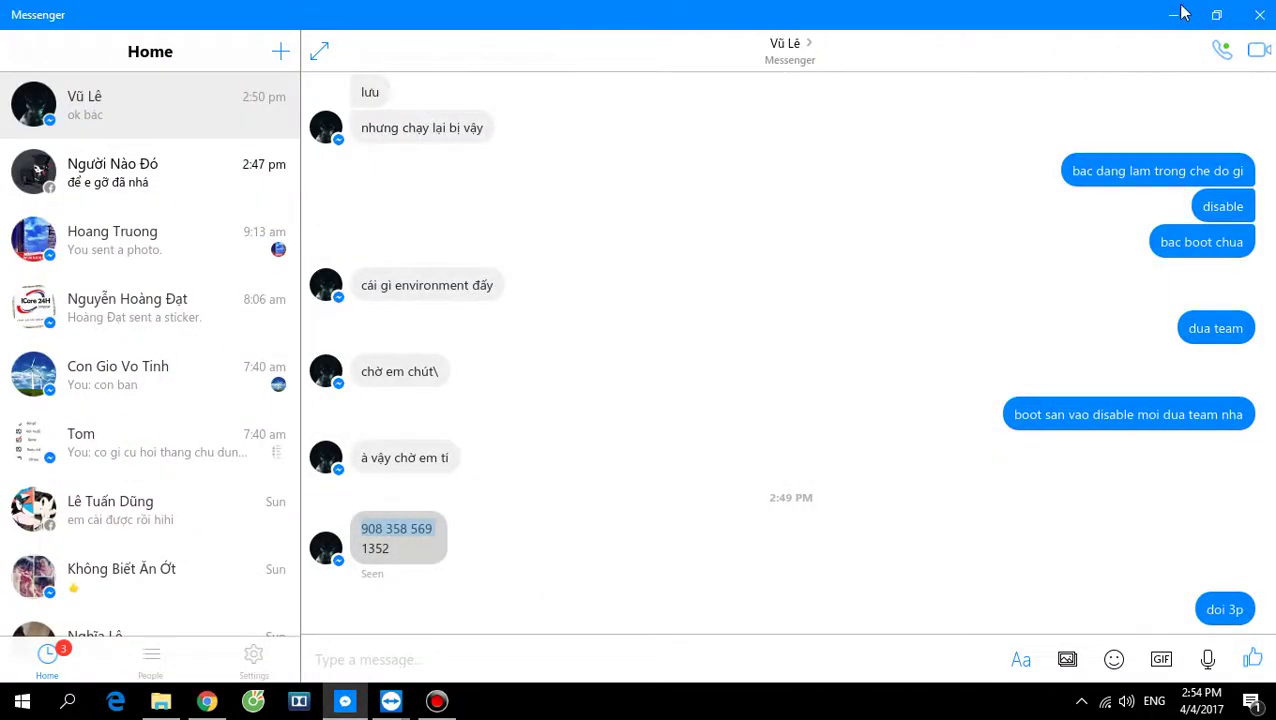
pyautogui.click(1174, 12)
pyautogui.doubleClick(14, 48)
pyautogui.click(80, 148)
pyautogui.doubleClick(311, 140)
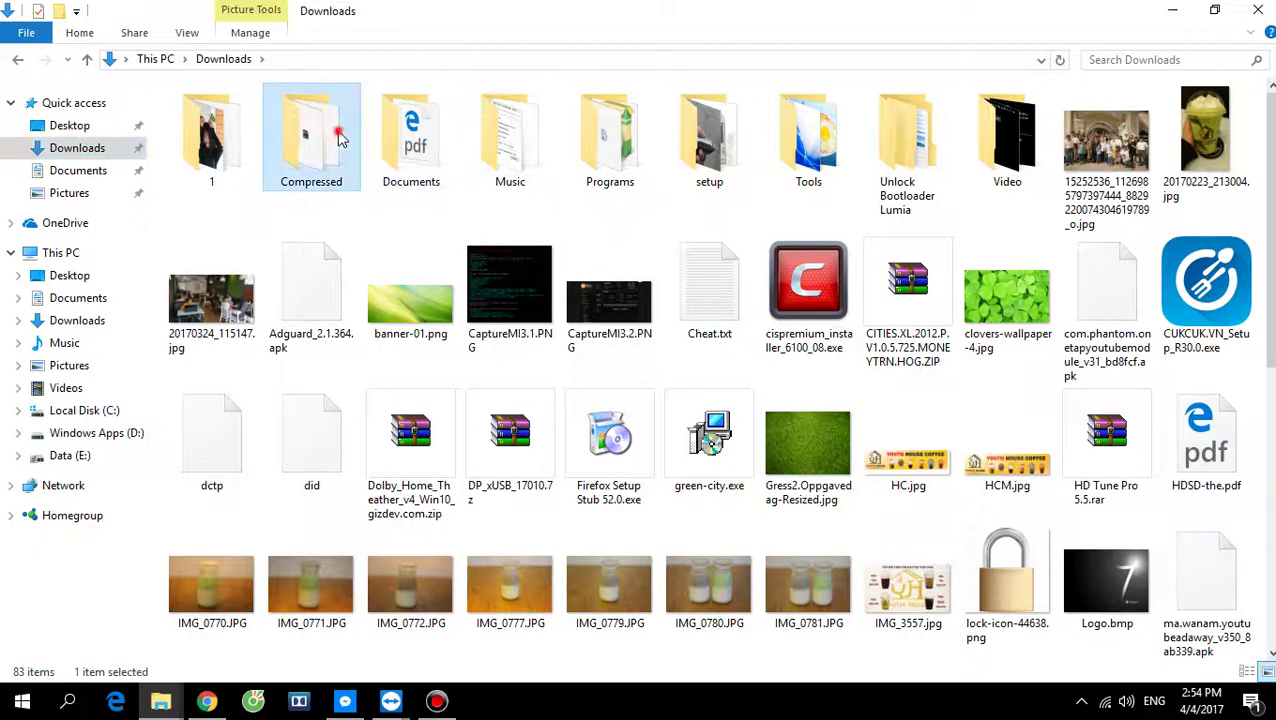
pyautogui.click(17, 59)
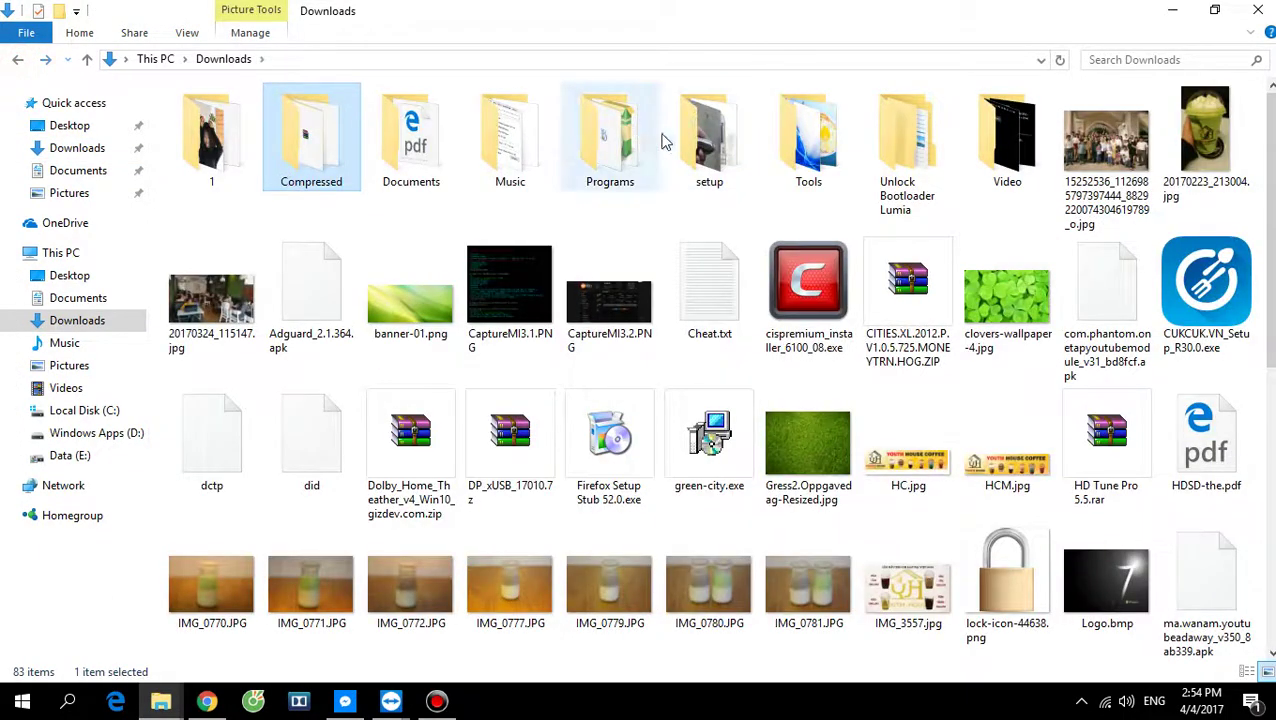
pyautogui.click(710, 148)
pyautogui.doubleClick(710, 148)
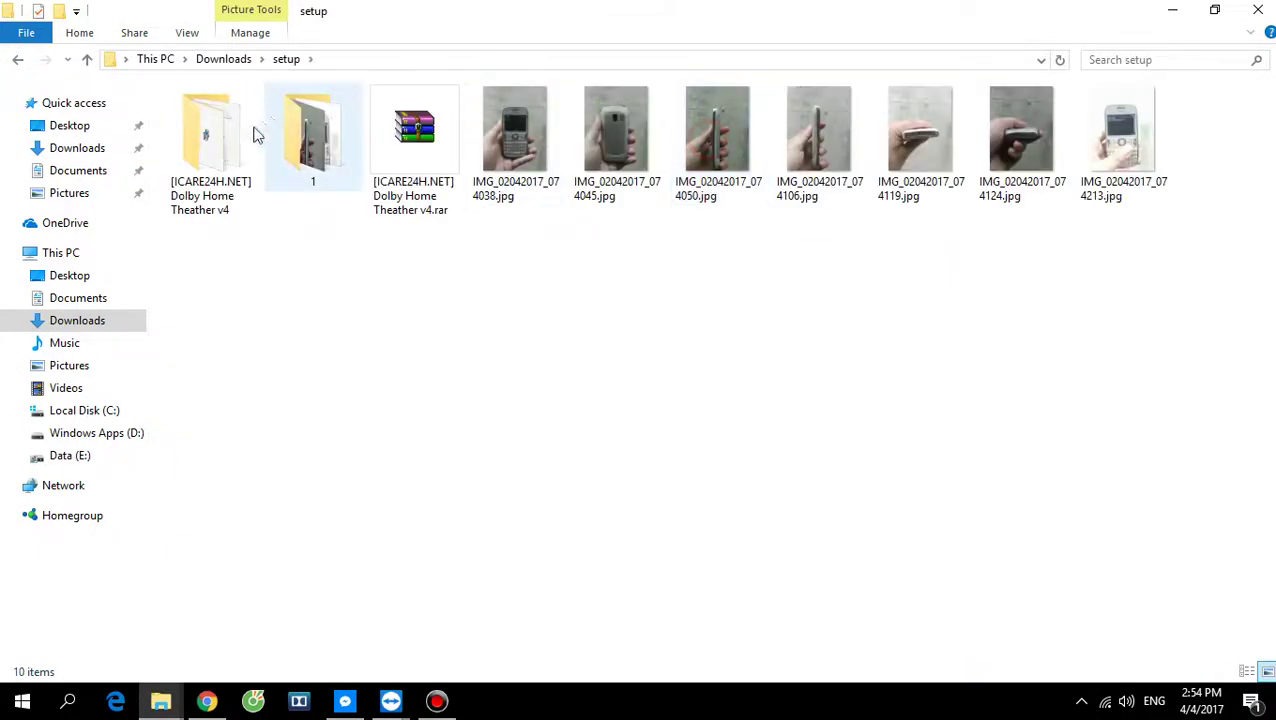
pyautogui.doubleClick(230, 148)
pyautogui.click(425, 147)
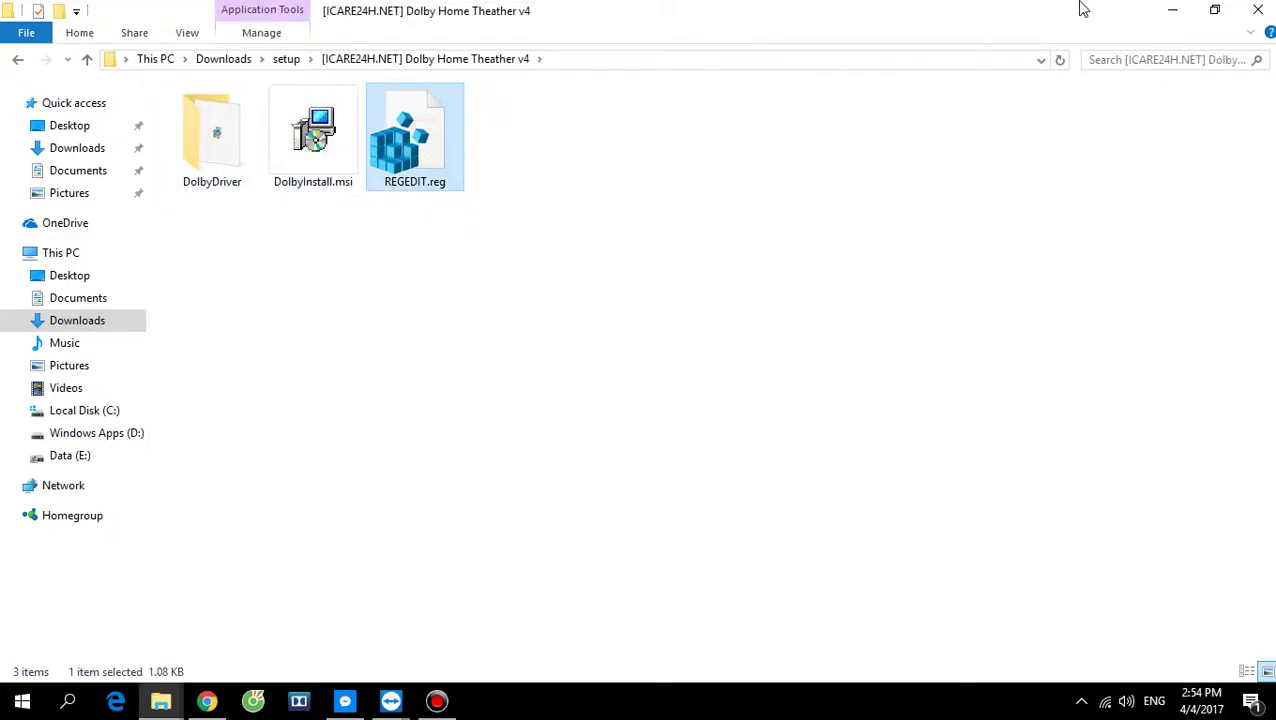
pyautogui.click(1213, 10)
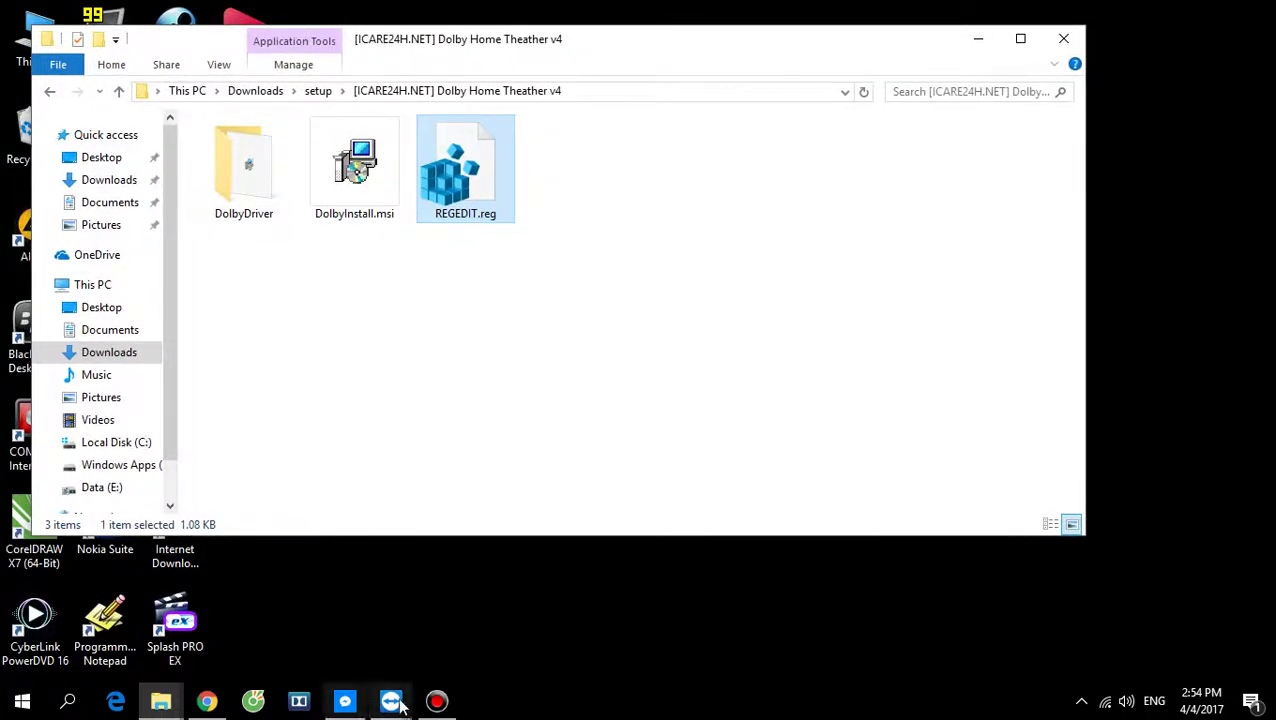
# Return to the remote session, close Notepad and delete the remote REGEDIT file from the Dolby Home Theather v4 folder.
pyautogui.moveTo(390, 701)
pyautogui.click(521, 632)
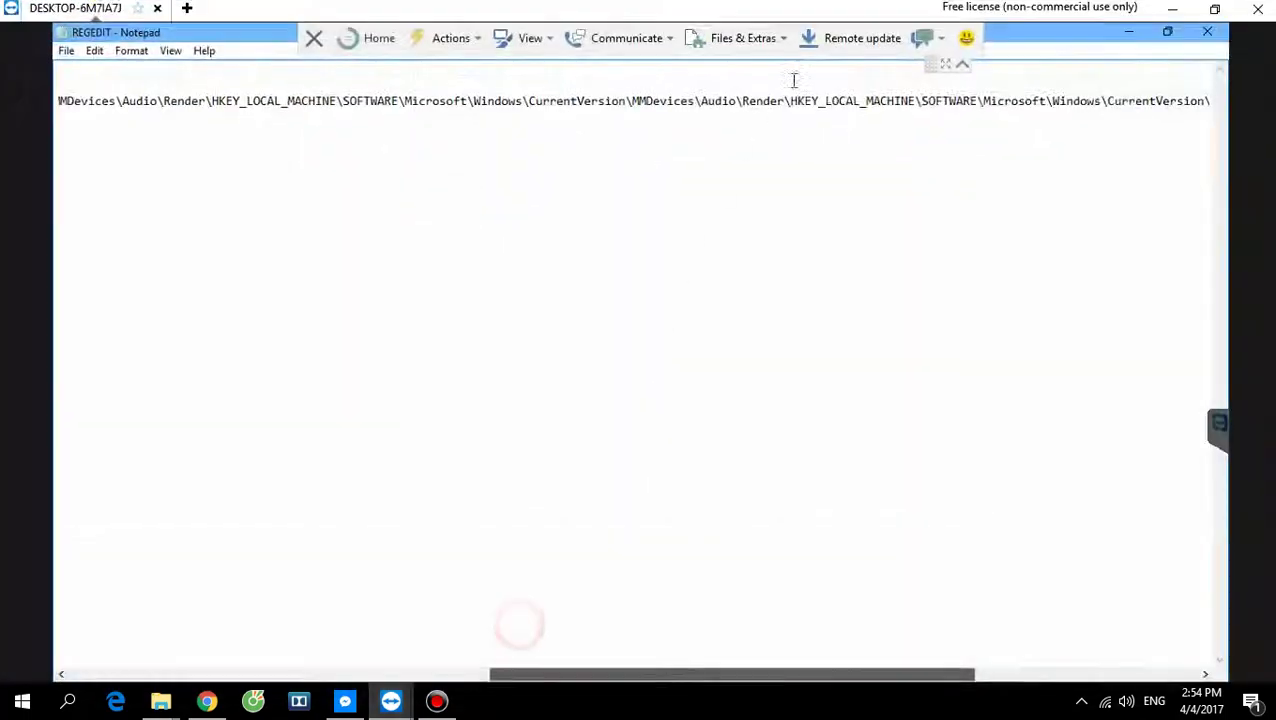
pyautogui.click(1207, 32)
pyautogui.rightClick(760, 279)
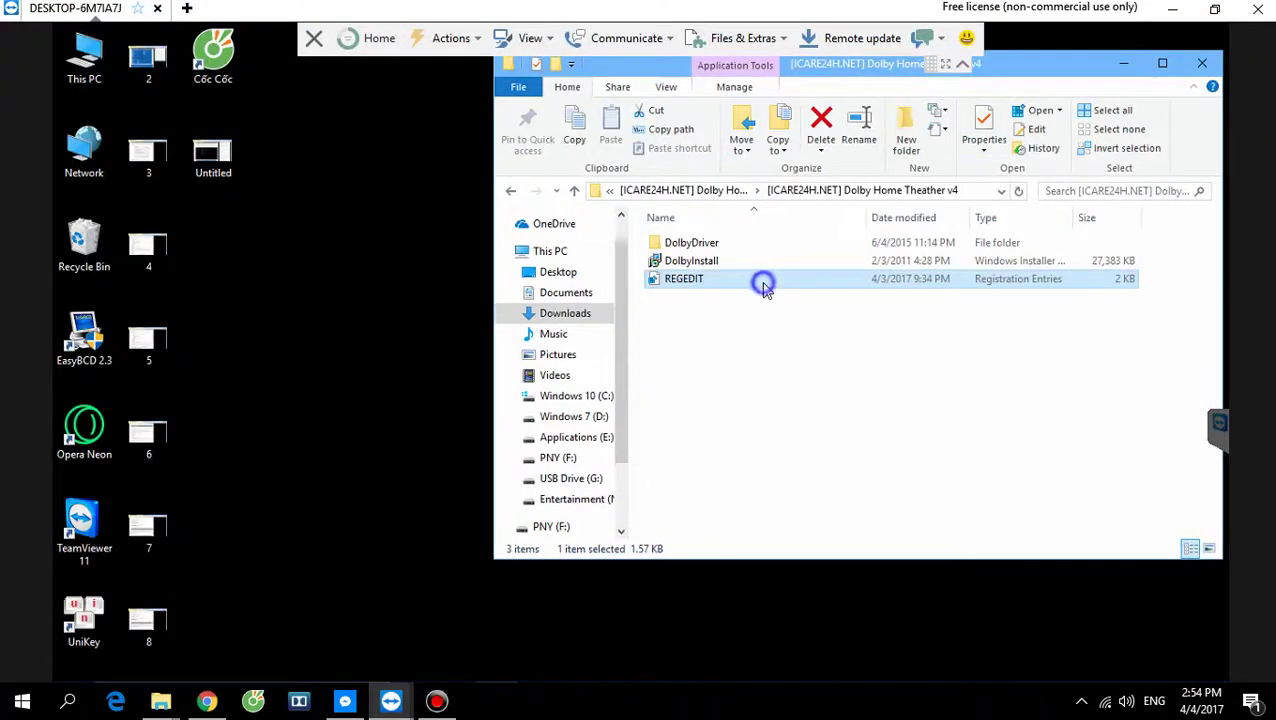
pyautogui.click(800, 627)
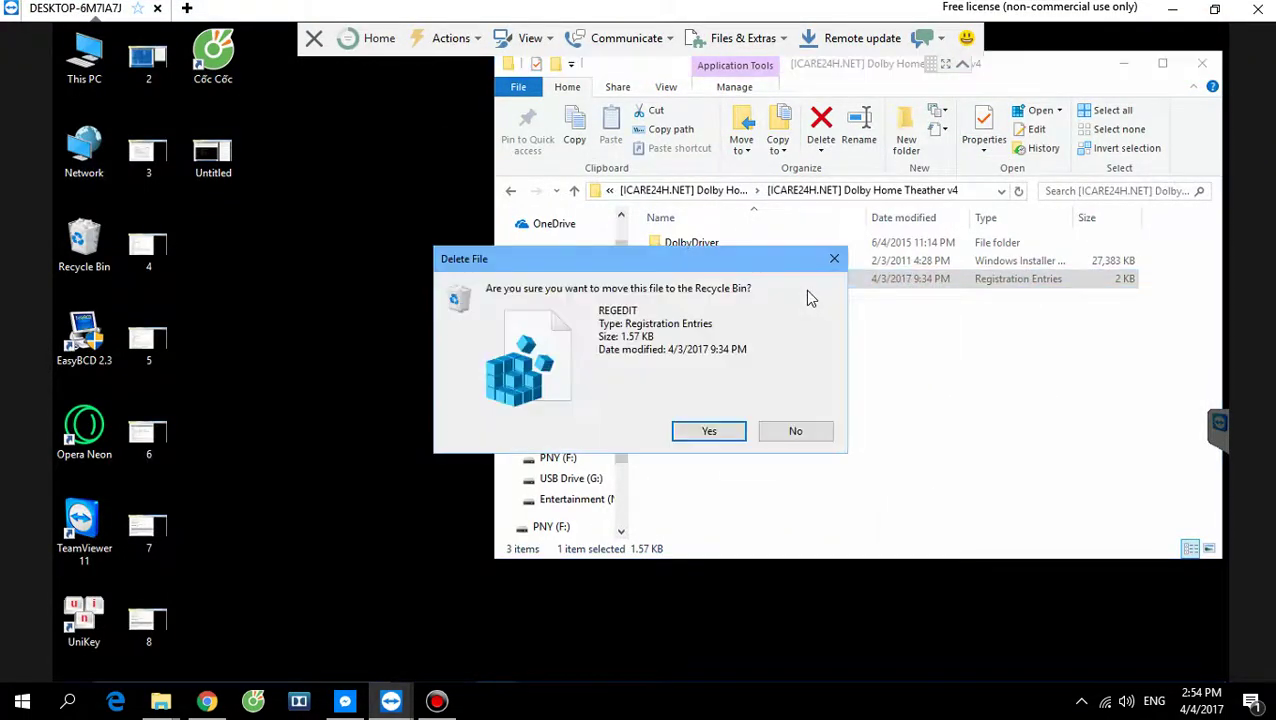
# Transfer the local REGEDIT.reg into the remote Dolby Home Theather v4 folder and minimize the local folder window.
pyautogui.moveTo(160, 700)
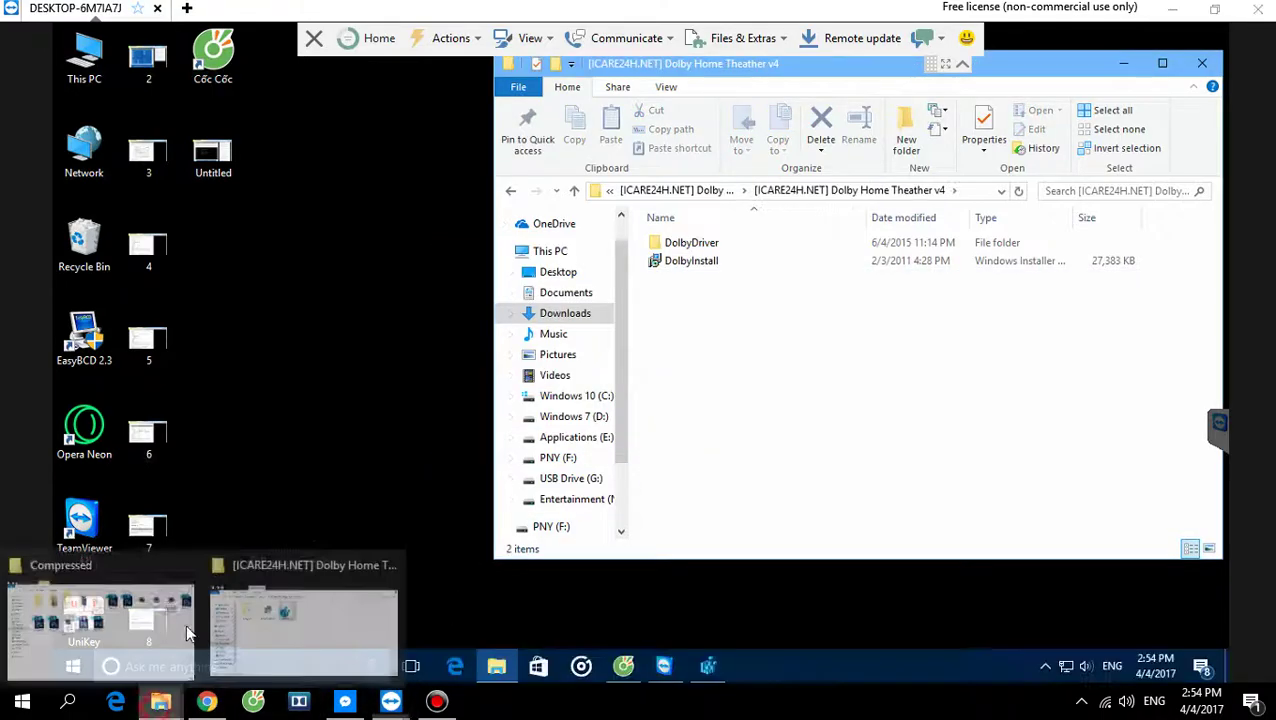
pyautogui.click(305, 605)
pyautogui.moveTo(491, 116); pyautogui.dragTo(1162, 430)
pyautogui.click(978, 38)
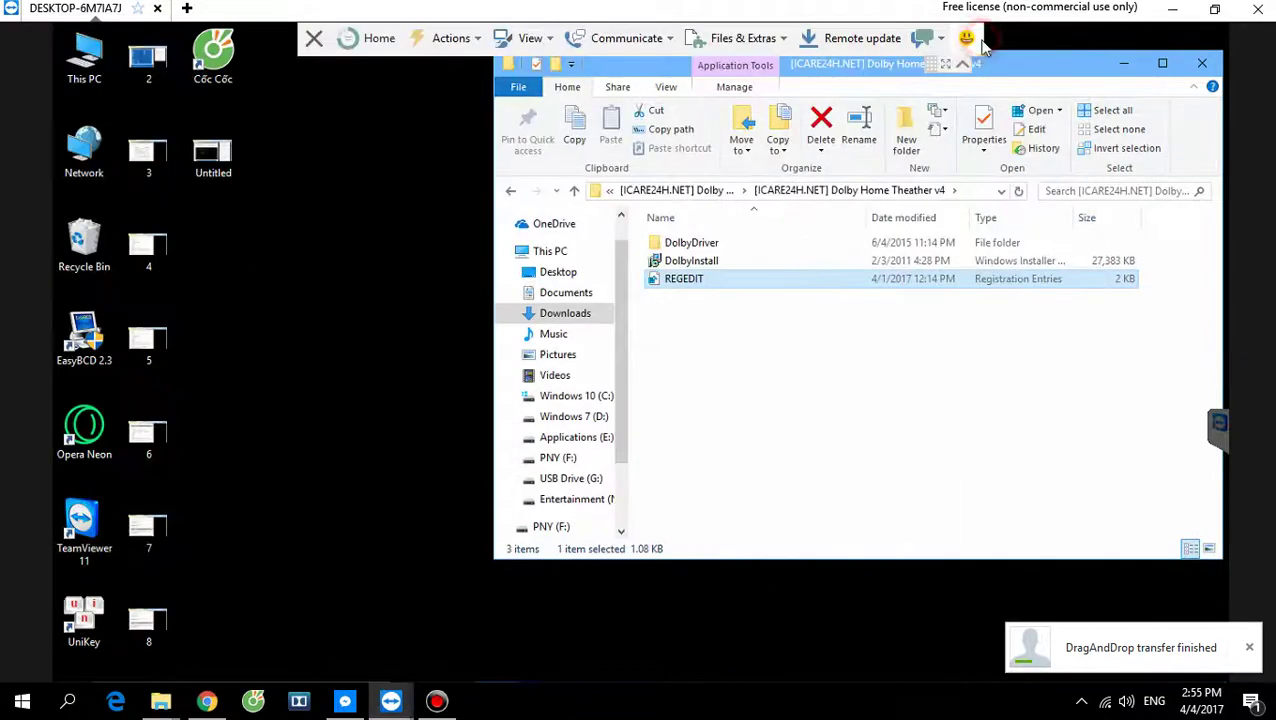
# Open the transferred REGEDIT registration file on the remote computer for editing in Notepad.
pyautogui.click(733, 355)
pyautogui.rightClick(712, 284)
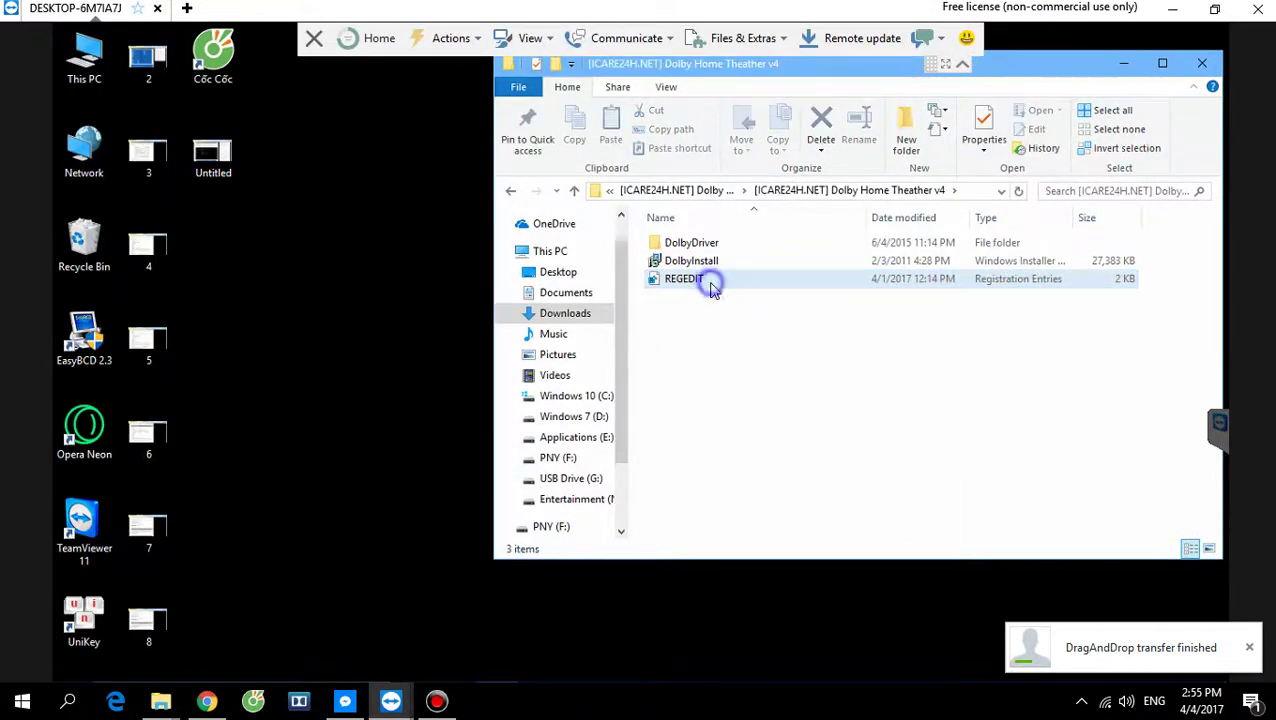
pyautogui.click(713, 284)
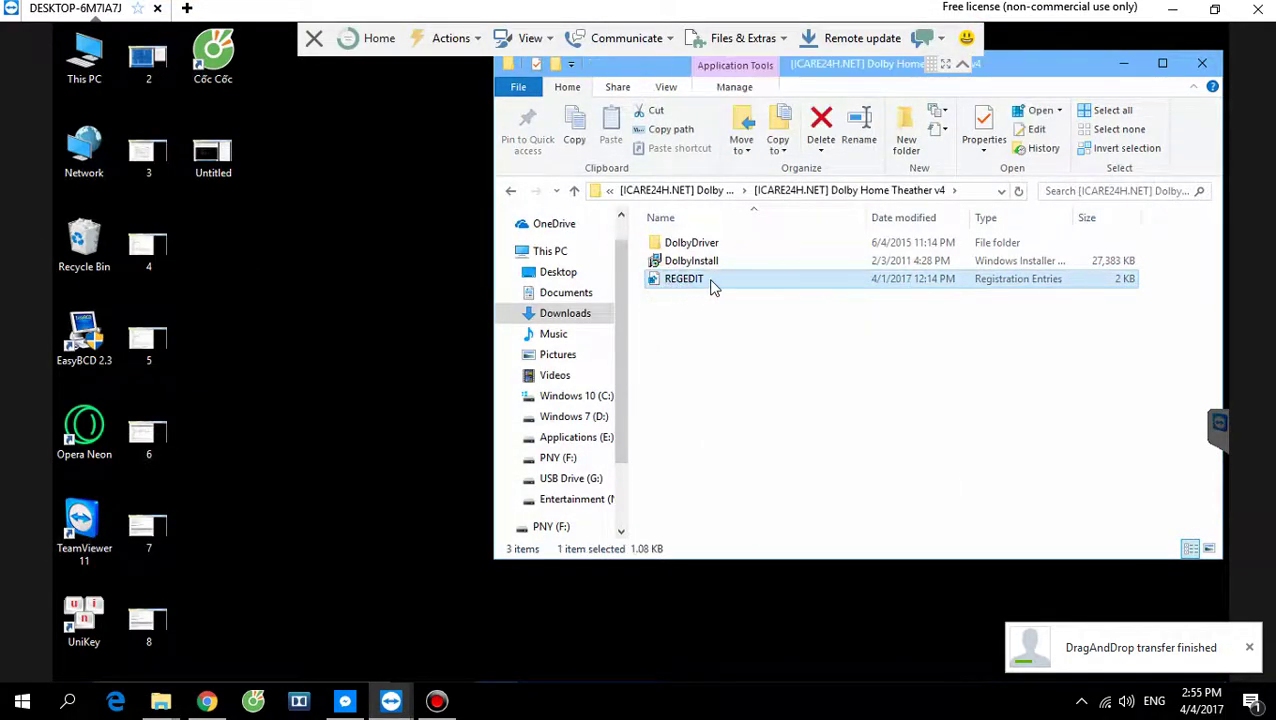
pyautogui.rightClick(713, 285)
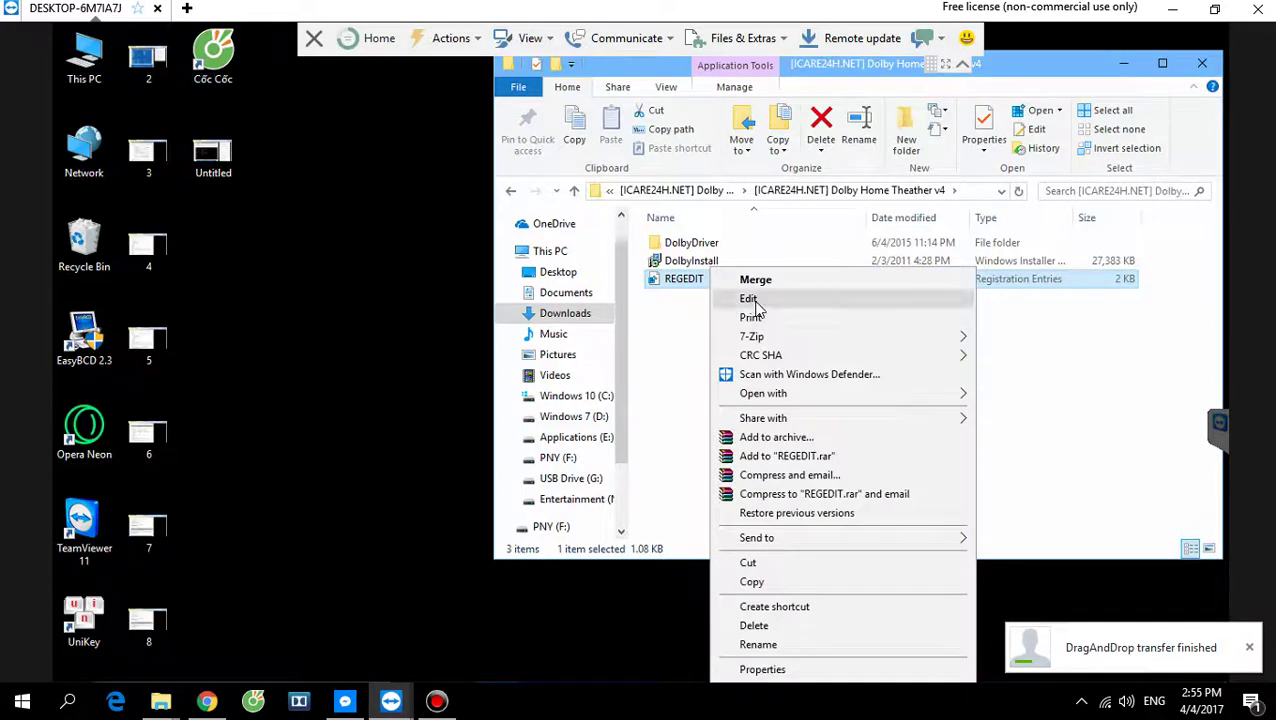
pyautogui.click(752, 299)
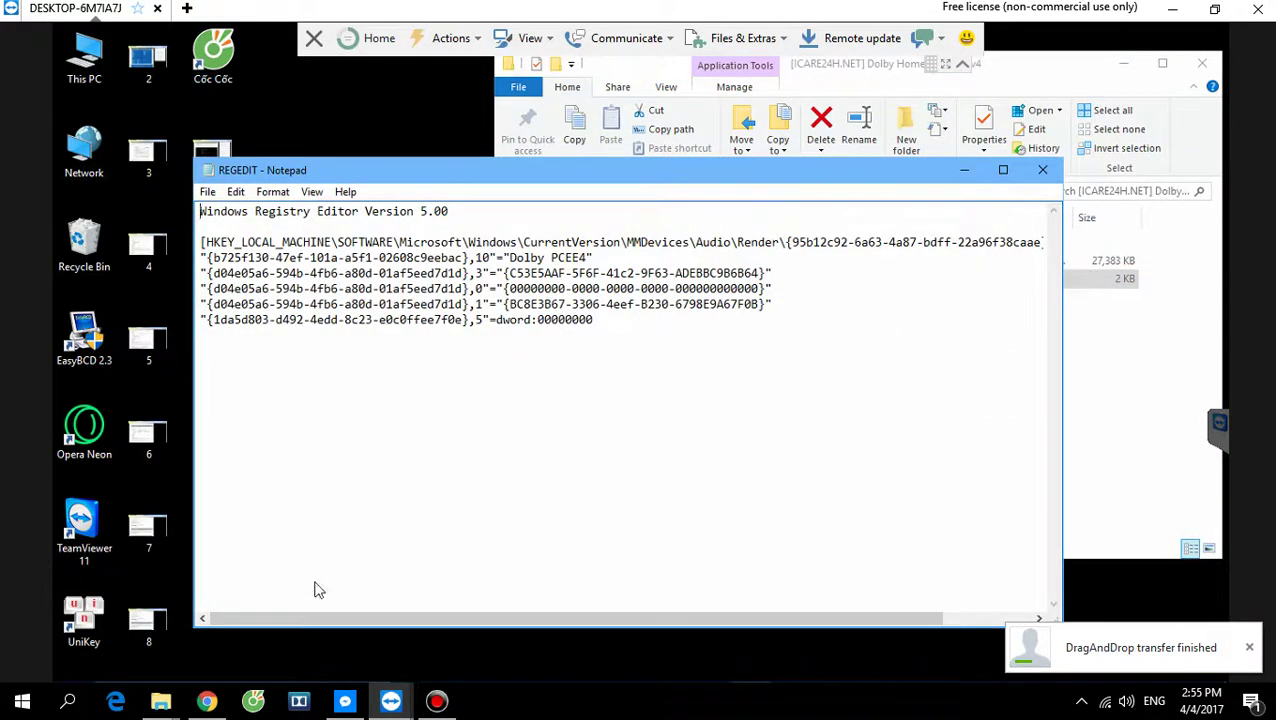
# In the remote Registry Editor, copy the name of the {1065e646-cb2c-479c-9114-19da799fd69d} key under Render and minimize the editor.
pyautogui.moveTo(374, 677)
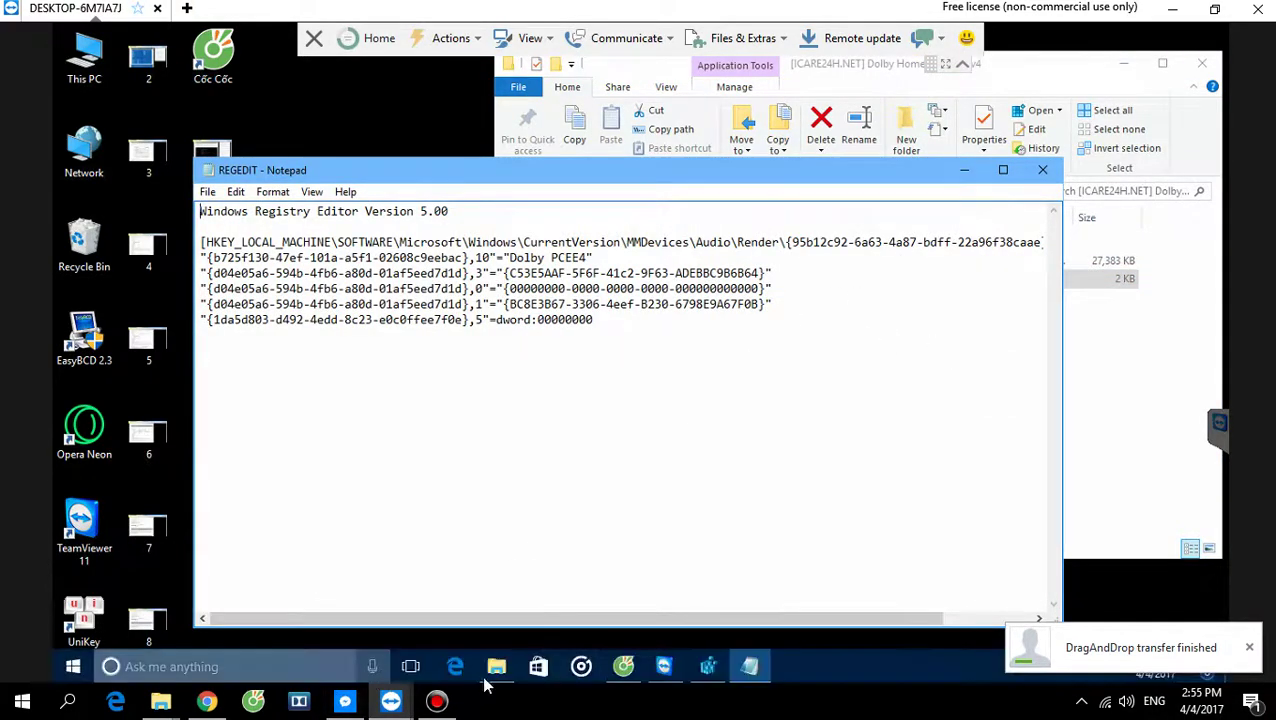
pyautogui.click(710, 668)
pyautogui.rightClick(266, 138)
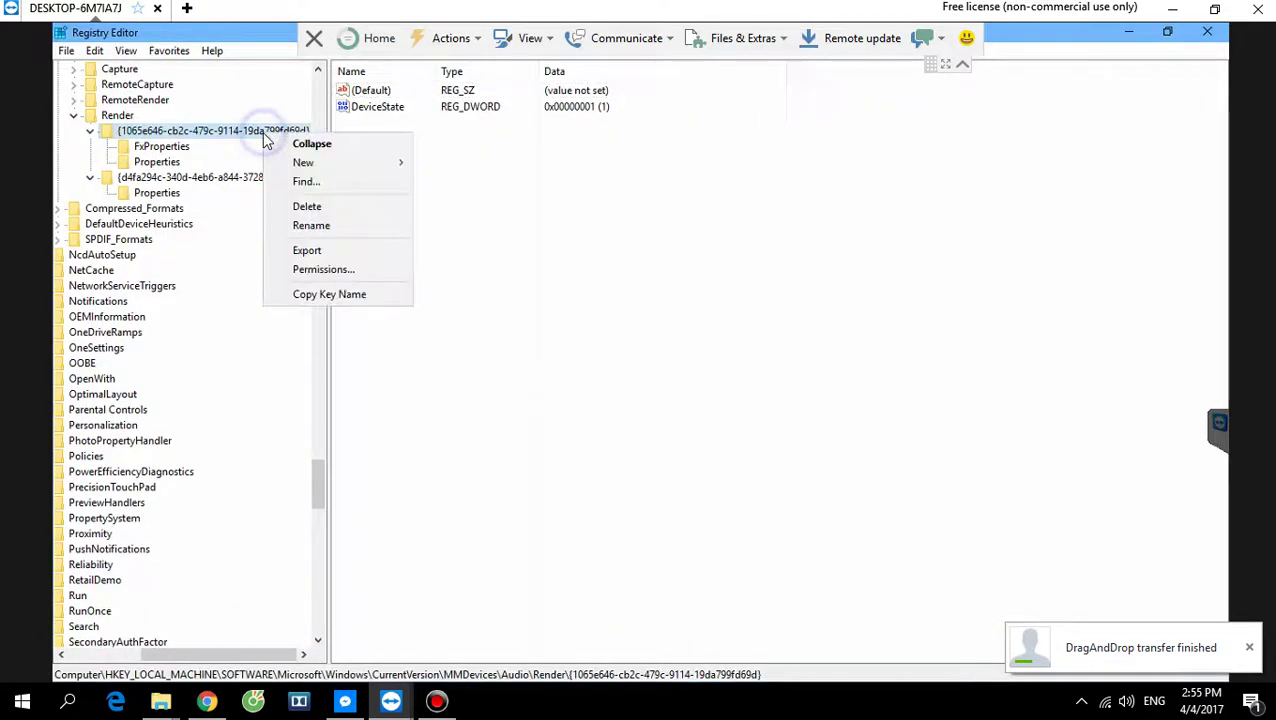
pyautogui.click(311, 228)
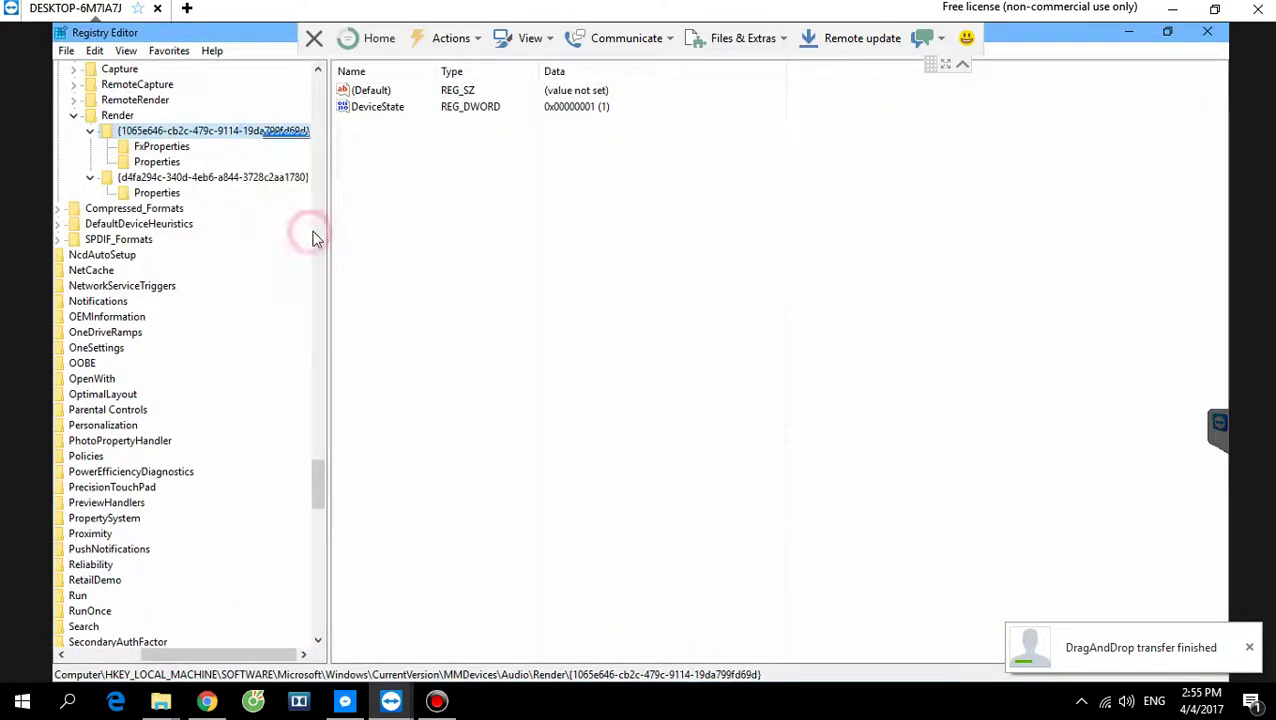
pyautogui.rightClick(276, 130)
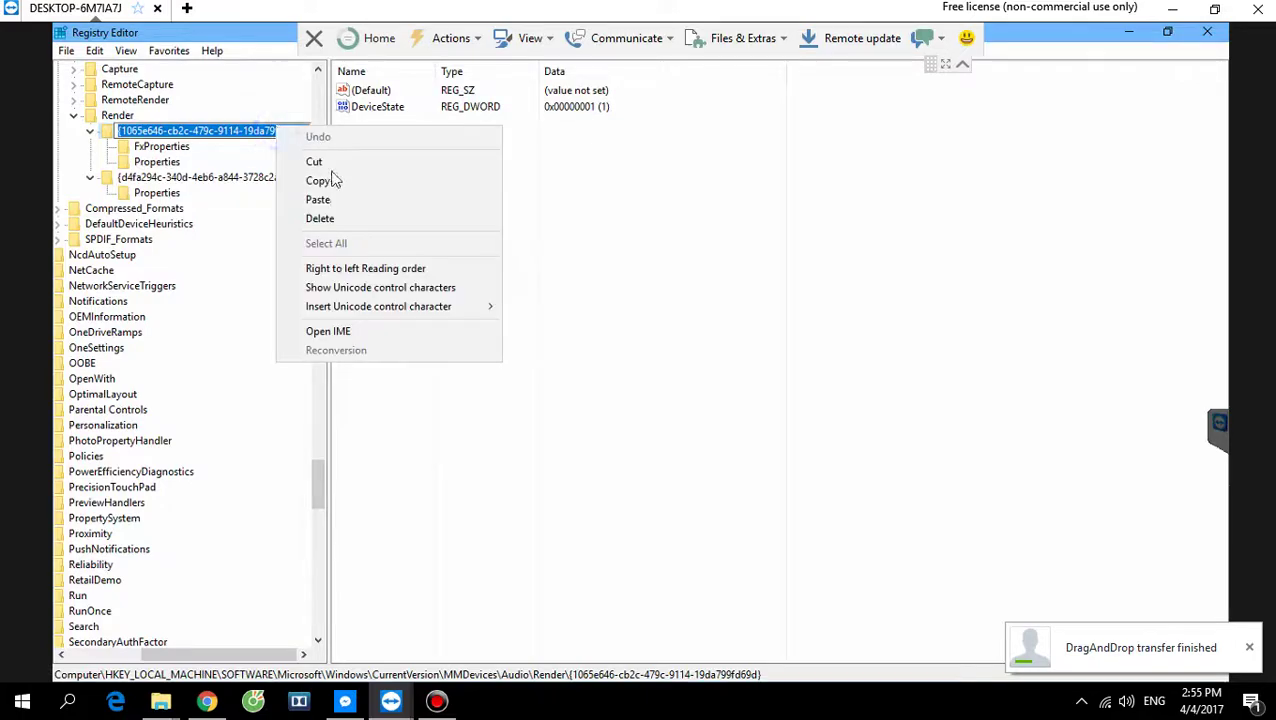
pyautogui.click(337, 190)
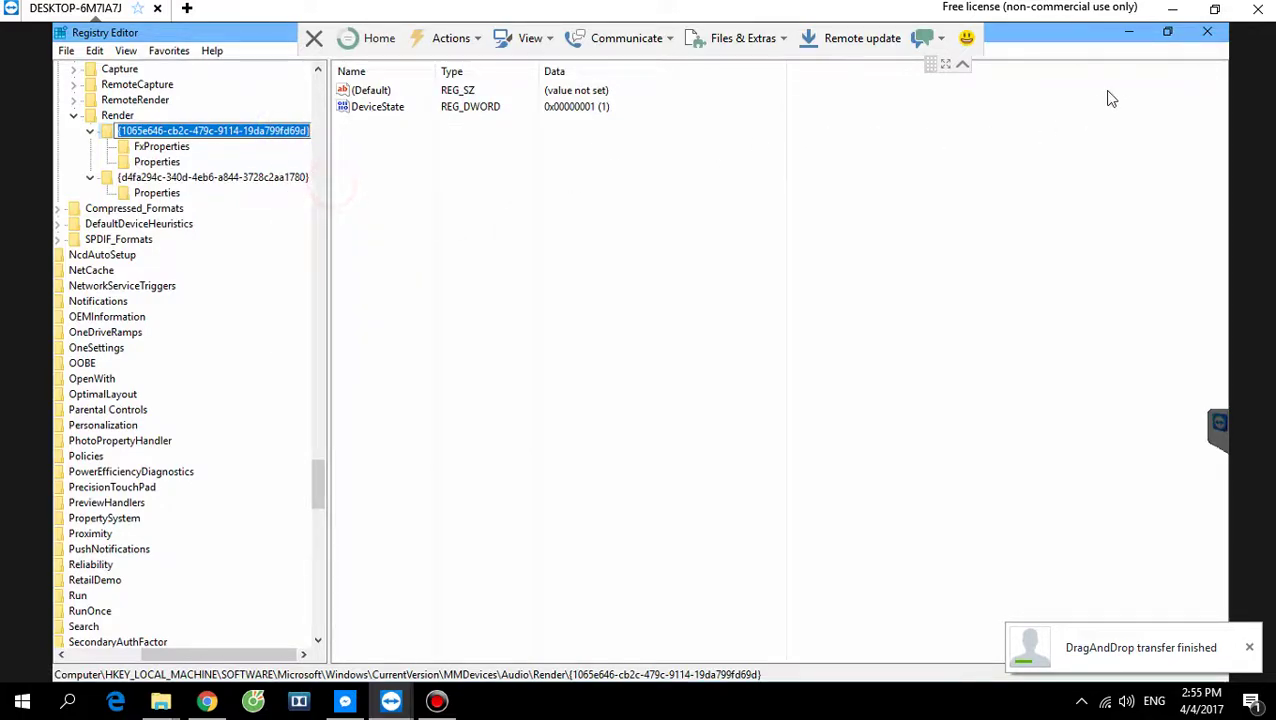
pyautogui.click(1127, 33)
# Replace {95b12c92-6a63-4a87-bdff-22a96f38caae} in the path with the copied {1065e646-cb2c-479c-9114-19da799fd69d}, save the REGEDIT file and close Notepad.
pyautogui.moveTo(785, 242); pyautogui.dragTo(940, 241)
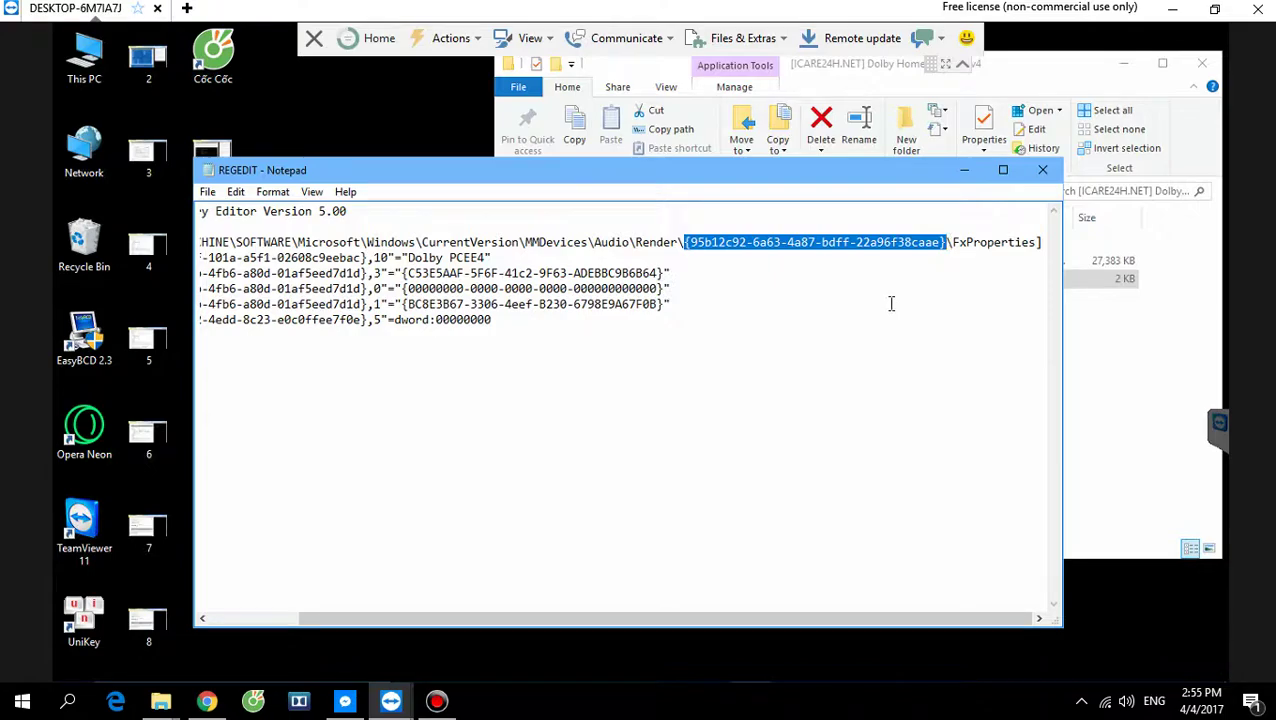
pyautogui.rightClick(855, 246)
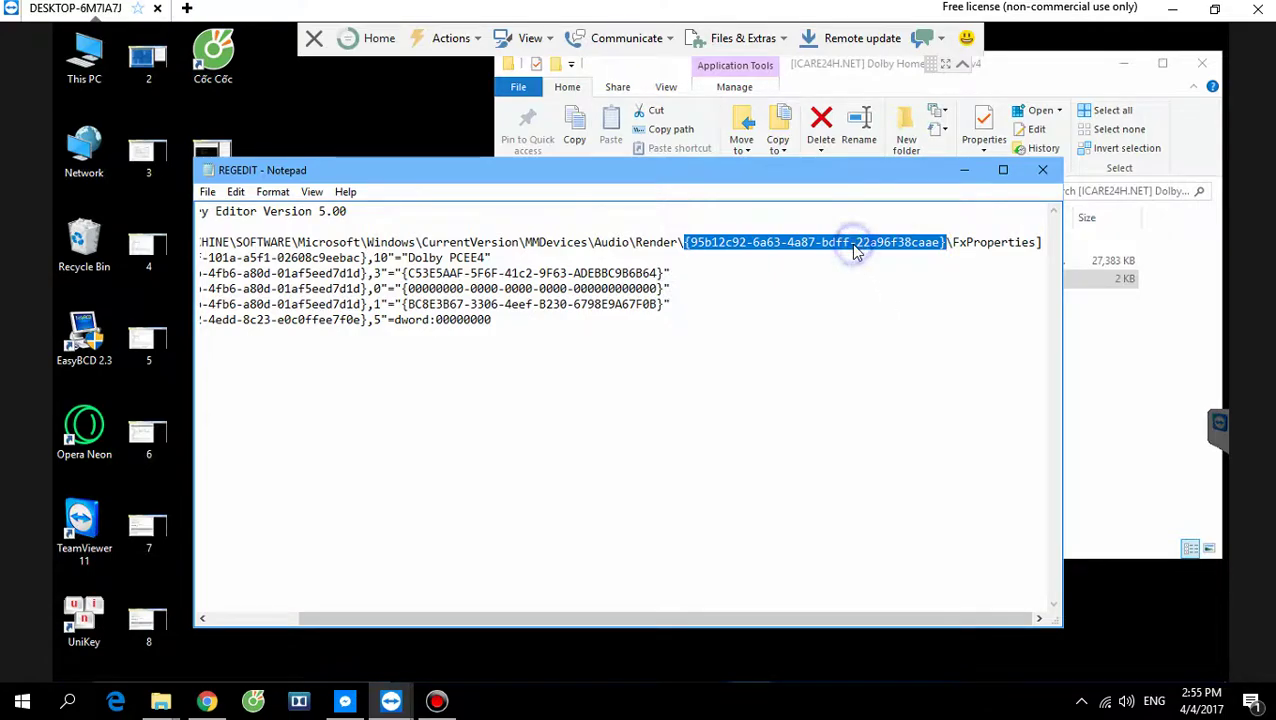
pyautogui.click(895, 320)
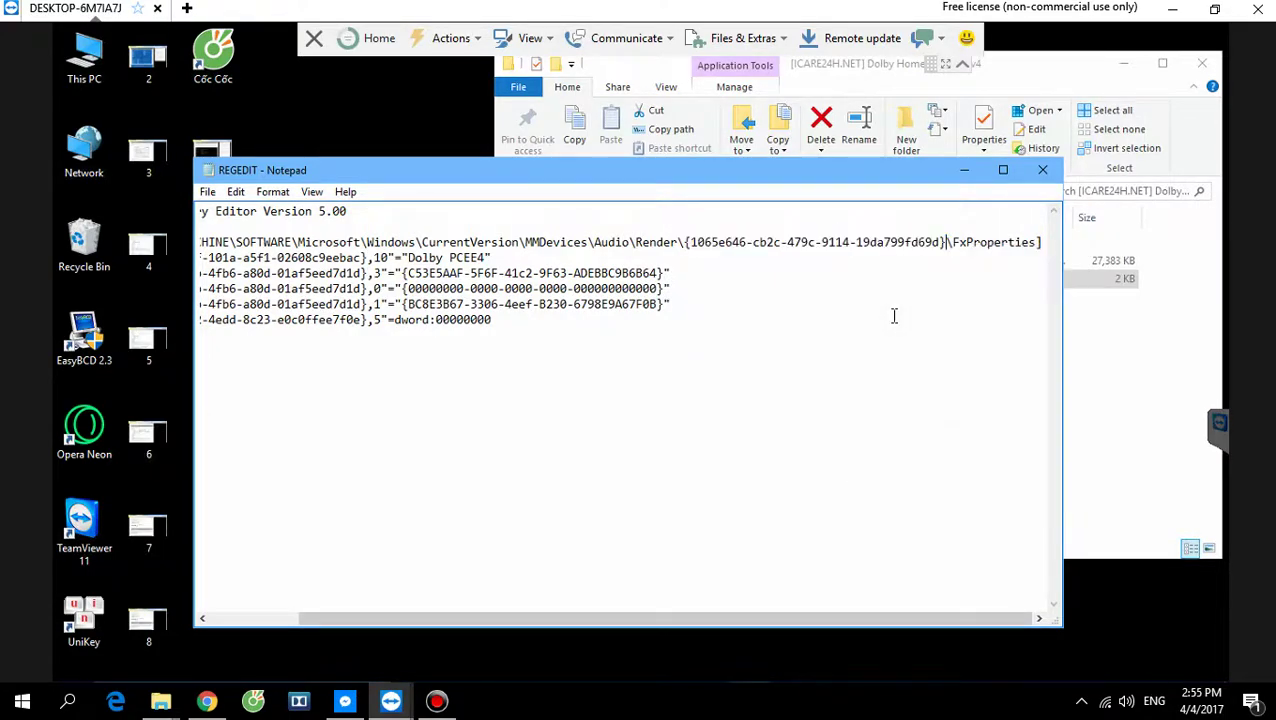
pyautogui.click(207, 192)
pyautogui.click(230, 251)
pyautogui.click(1042, 169)
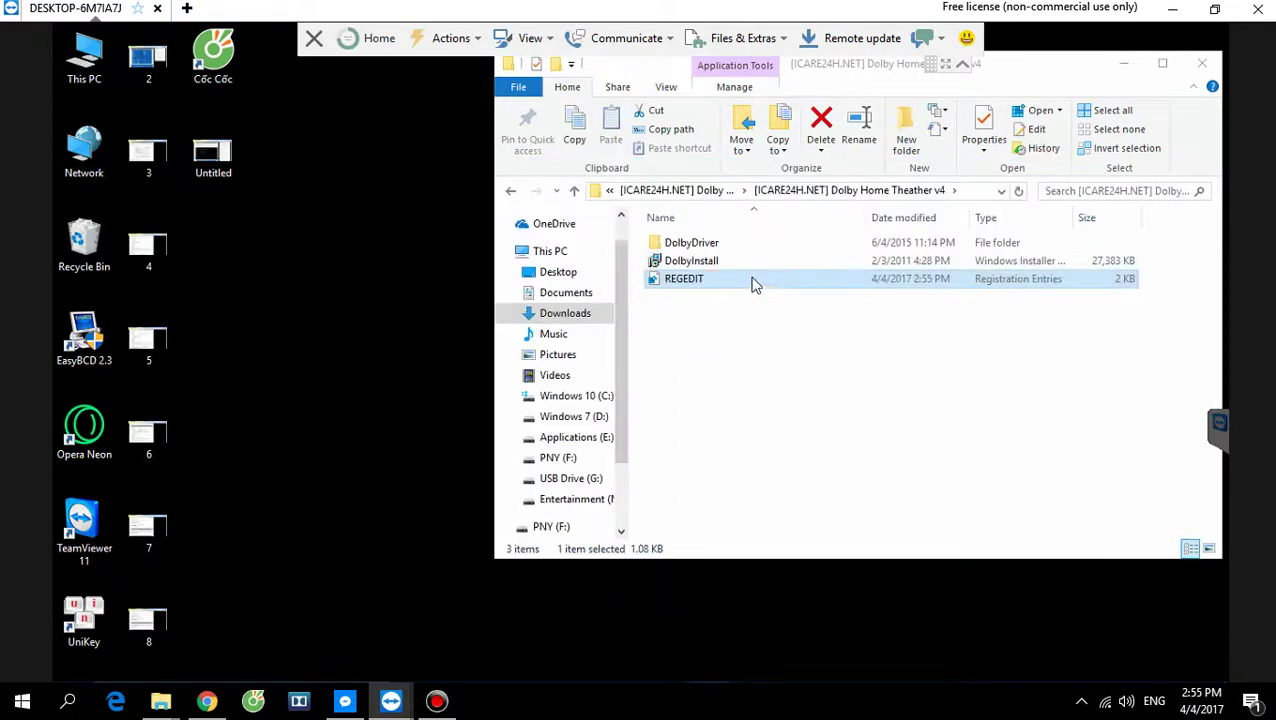
# Merge the edited REGEDIT file into the remote registry, accepting the prompts, and close the folder window.
pyautogui.doubleClick(752, 282)
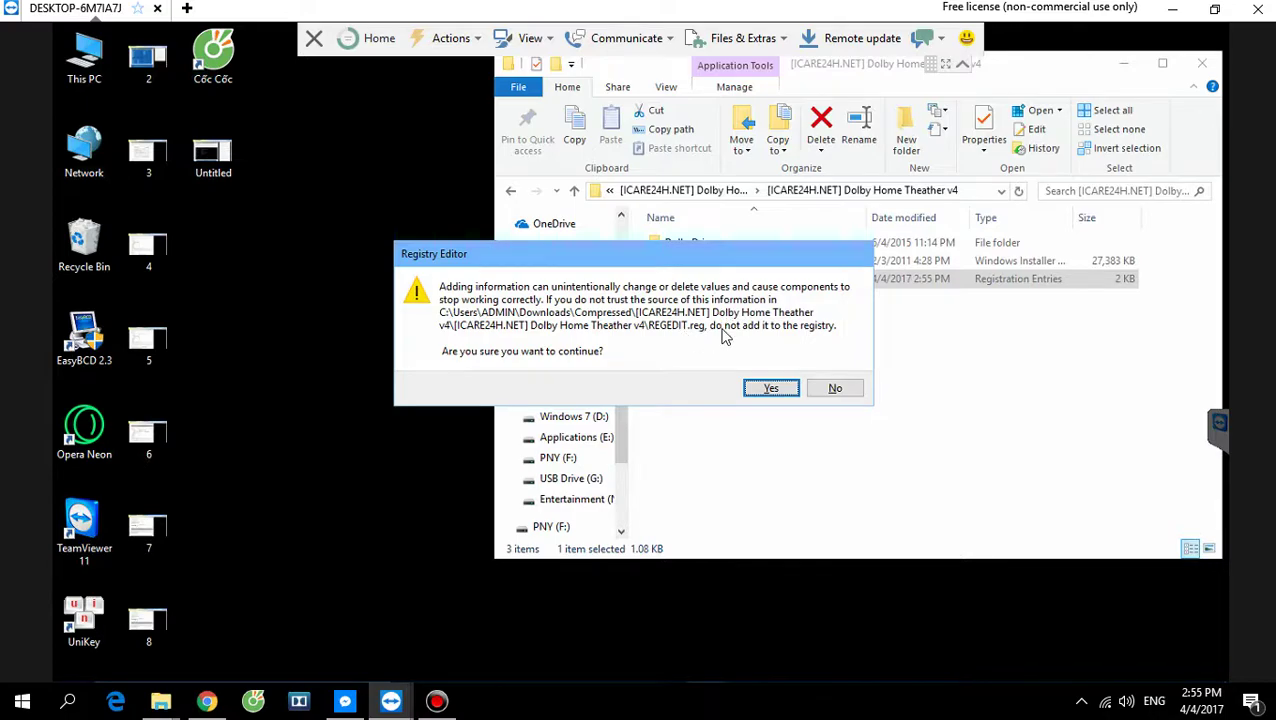
pyautogui.click(768, 391)
pyautogui.click(836, 370)
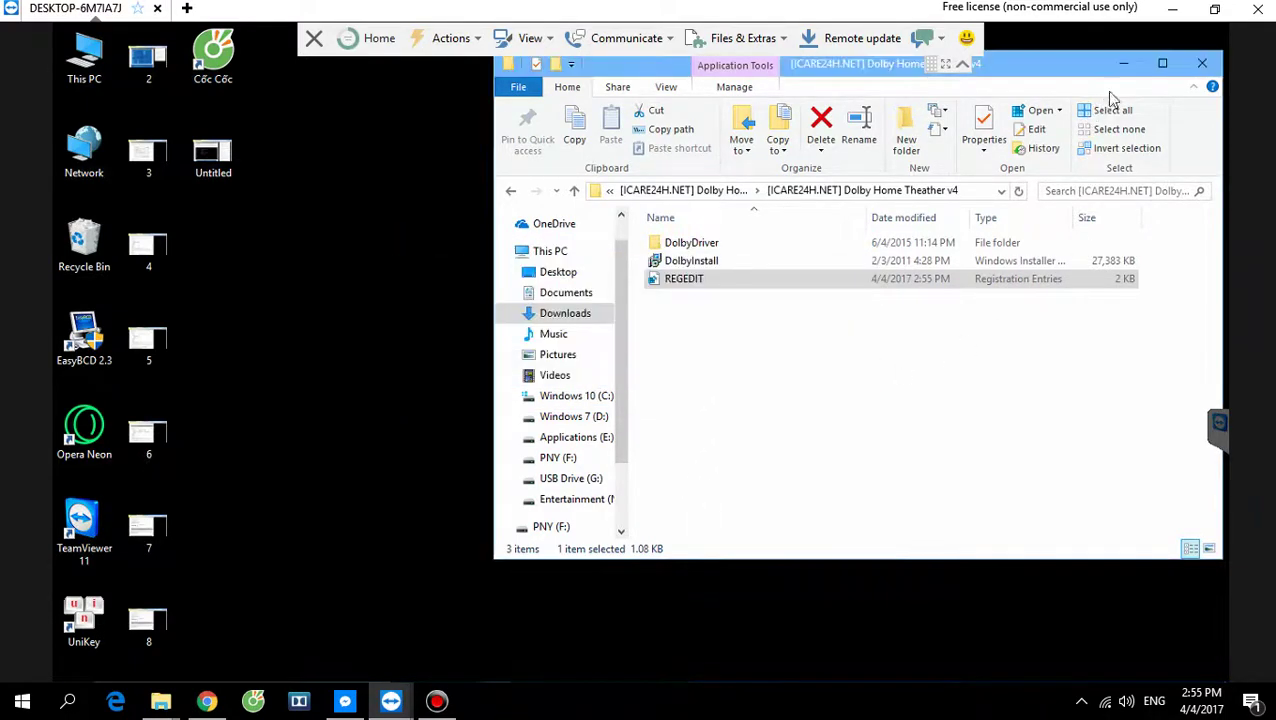
pyautogui.hotkey('alt', 'F4')
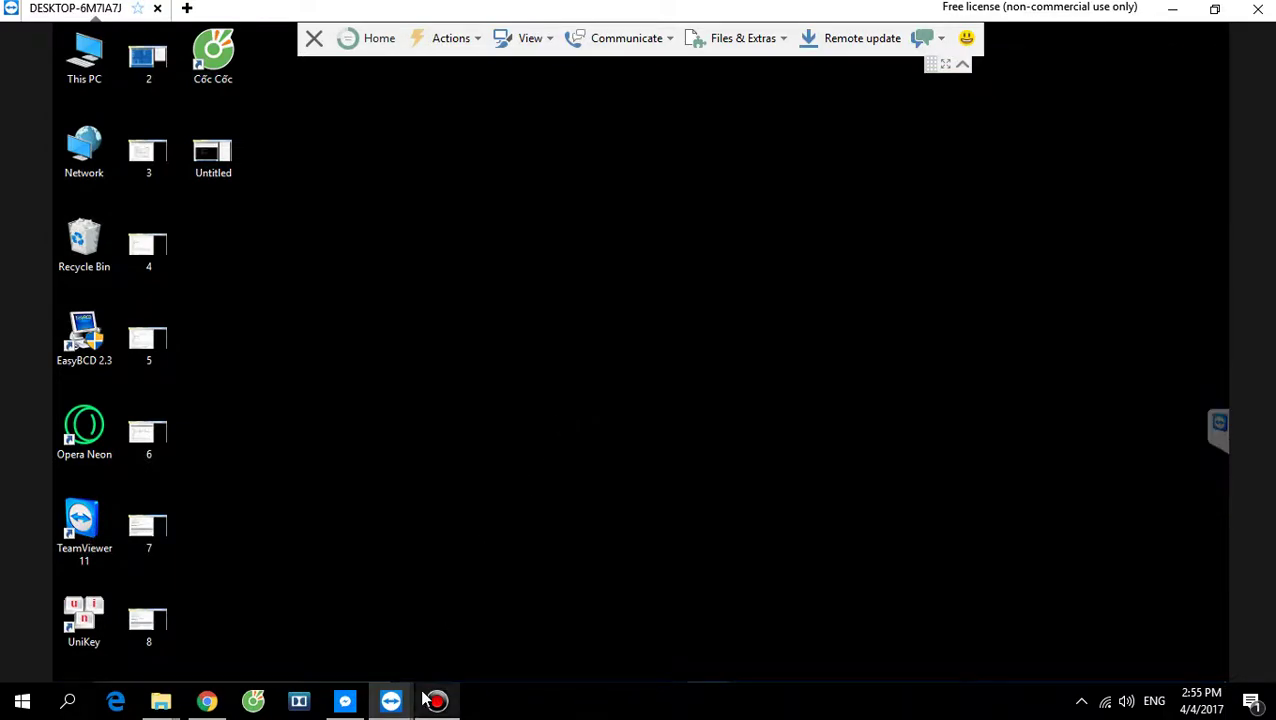
# Check the FxProperties values under the {1065e646-cb2c-479c-9114-19da799fd69d} key in Registry Editor, and minimize the editor.
pyautogui.moveTo(629, 683)
pyautogui.click(704, 668)
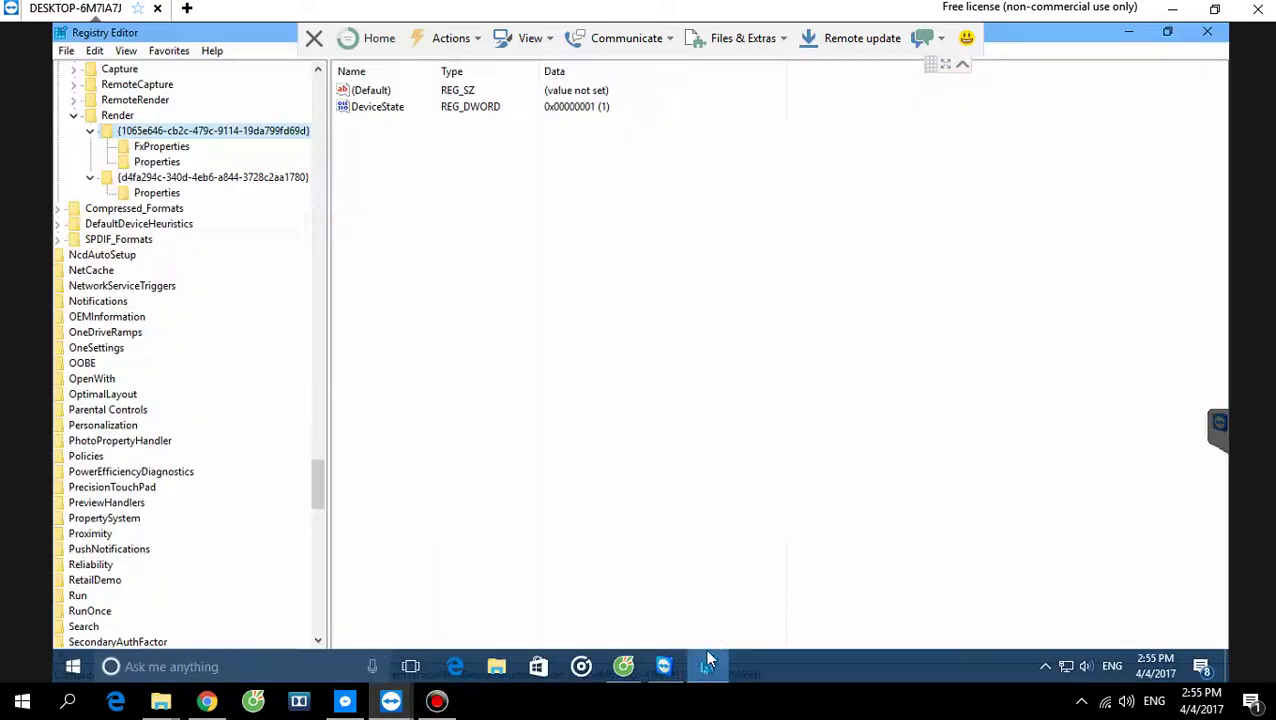
pyautogui.click(171, 147)
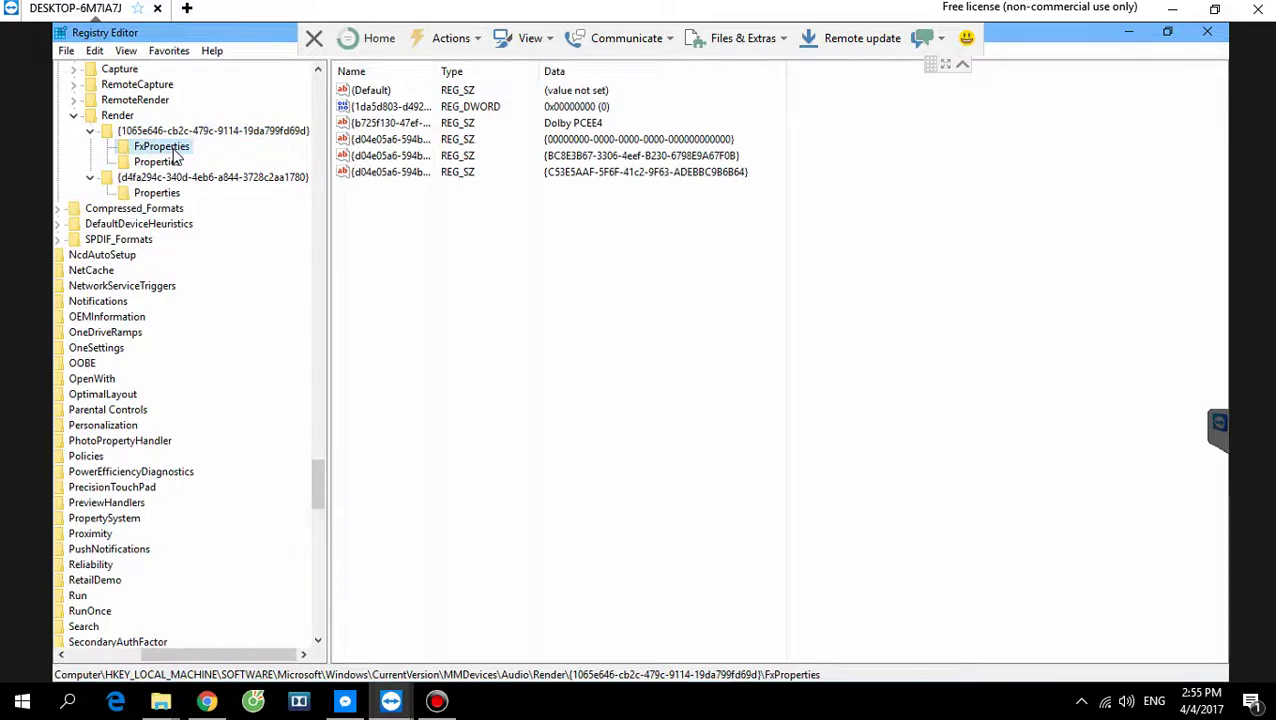
pyautogui.click(1128, 36)
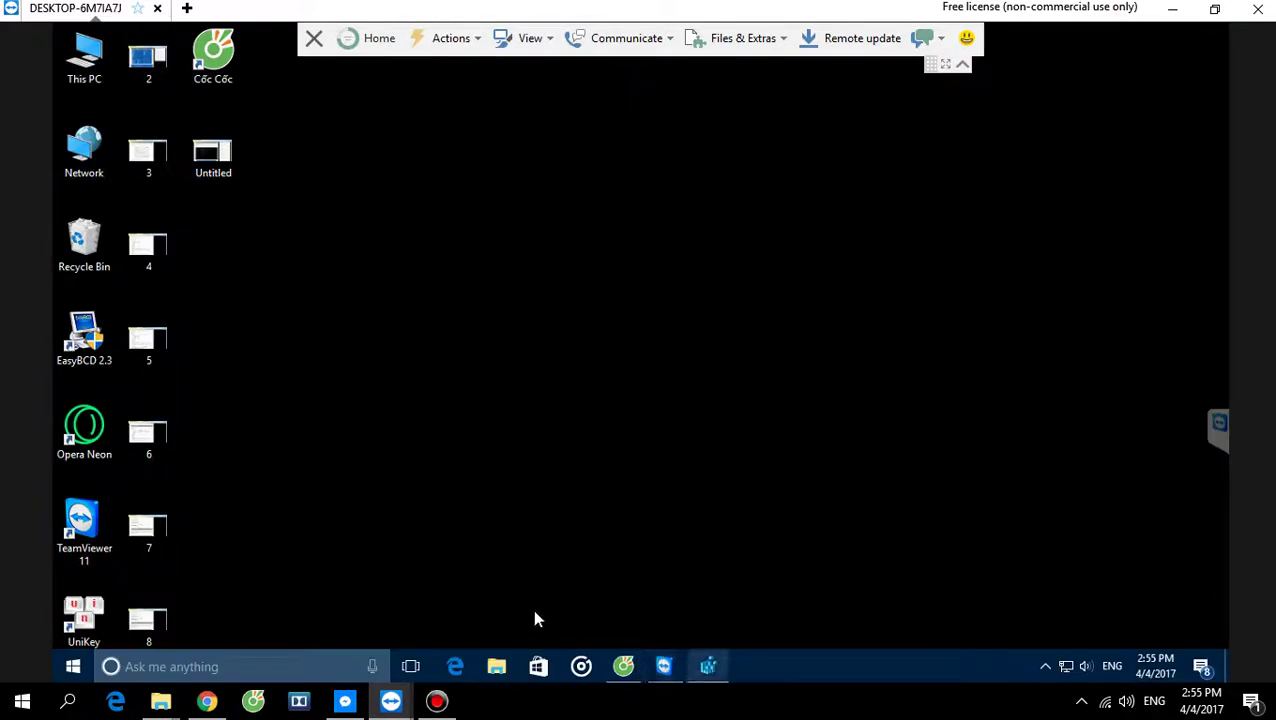
# In the remote File Explorer, open the inner [ICARE24H.NET] Dolby Home Theather v4 folder inside Downloads > Compressed.
pyautogui.press('super+e')
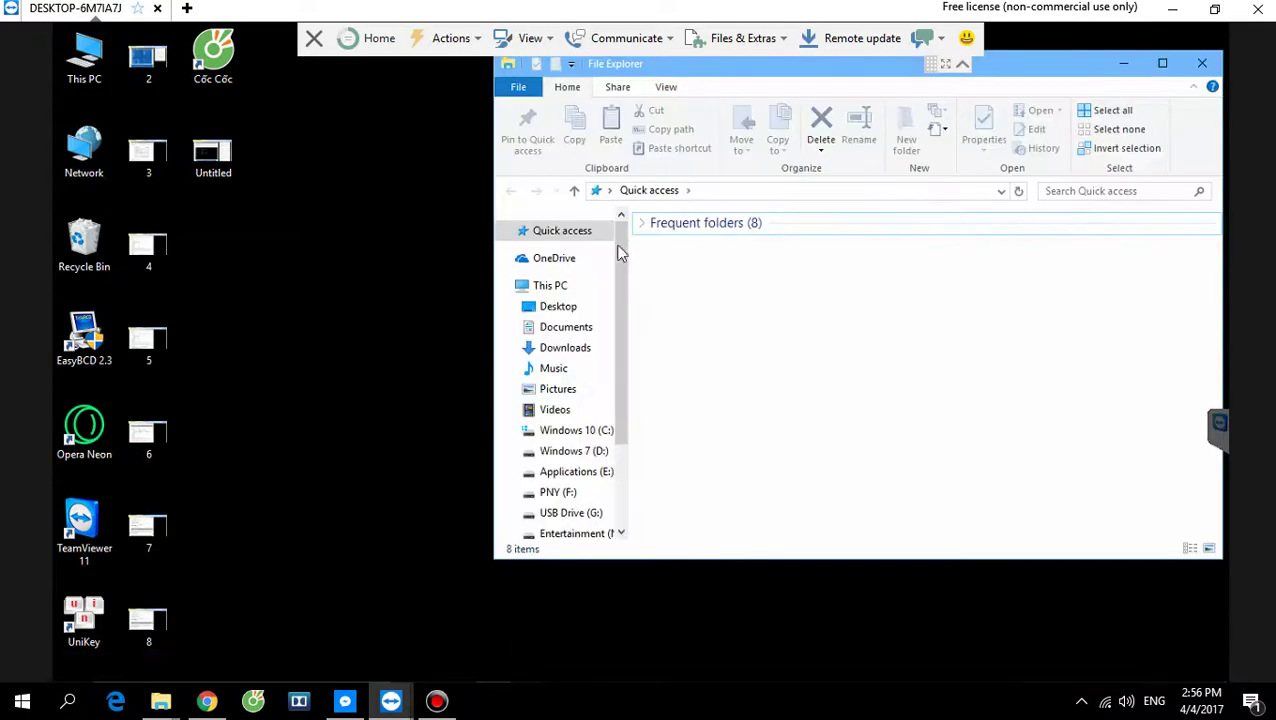
pyautogui.click(566, 347)
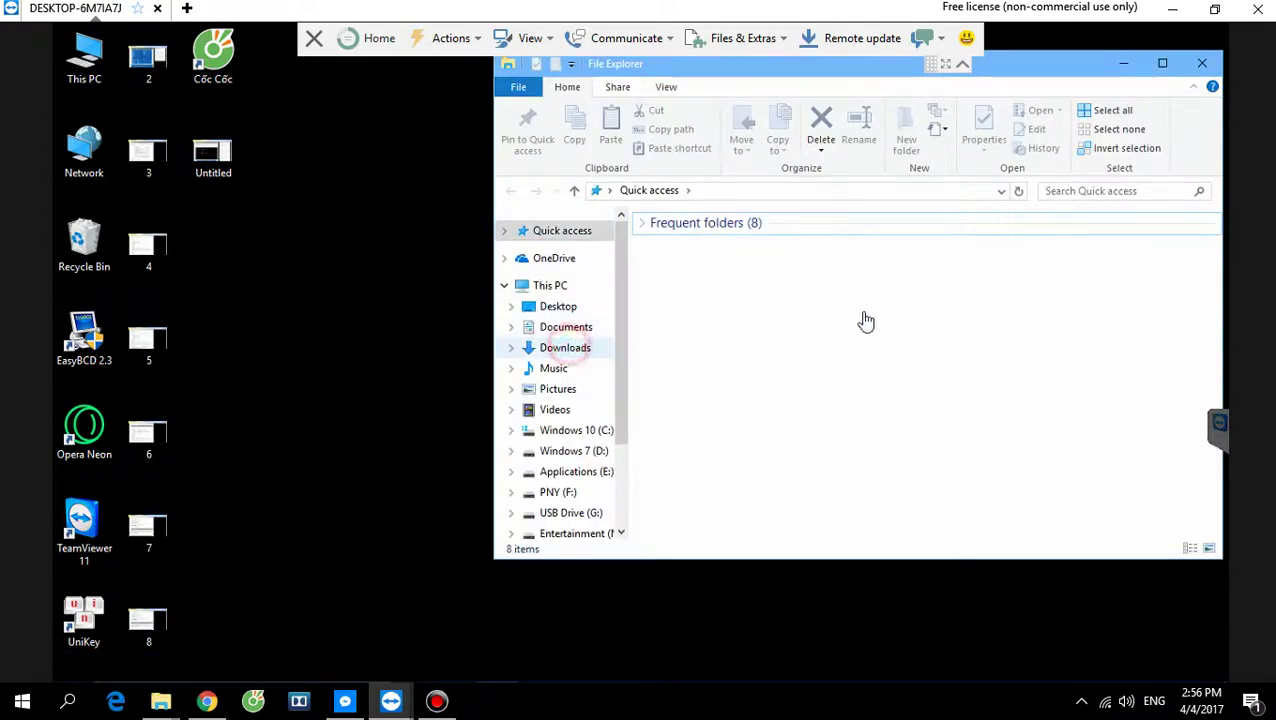
pyautogui.doubleClick(692, 258)
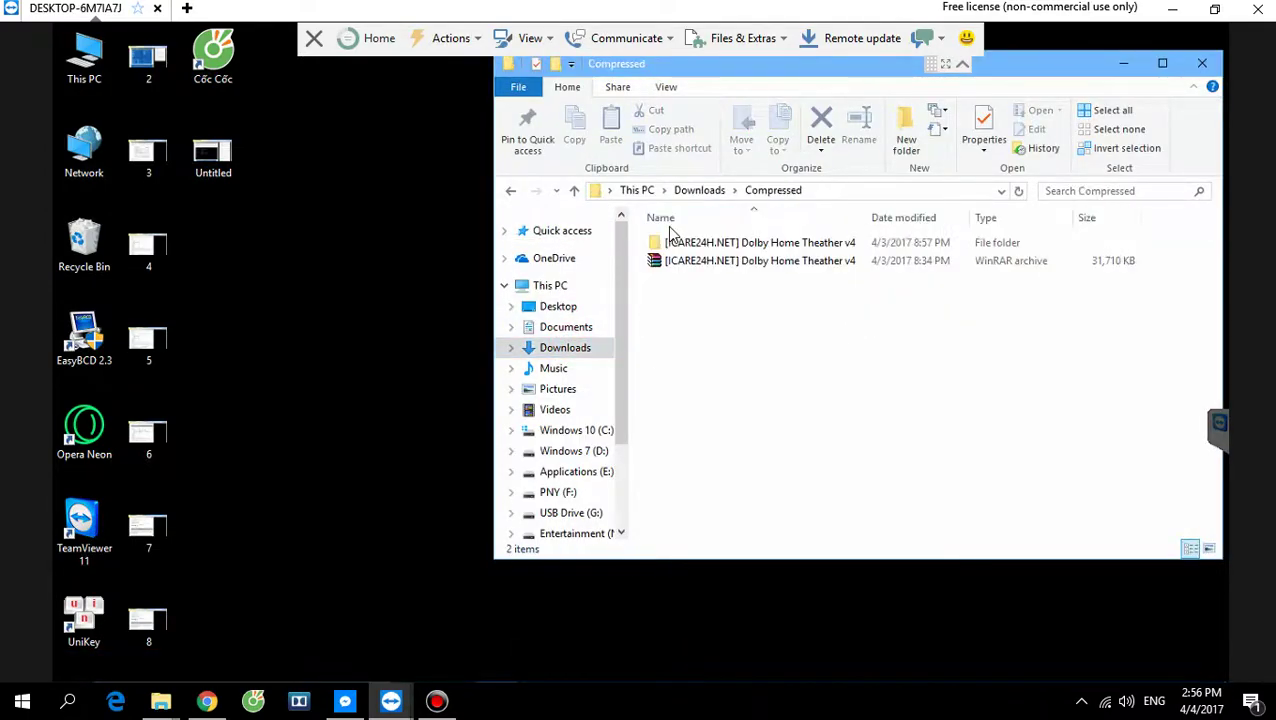
pyautogui.doubleClick(692, 246)
pyautogui.doubleClick(752, 246)
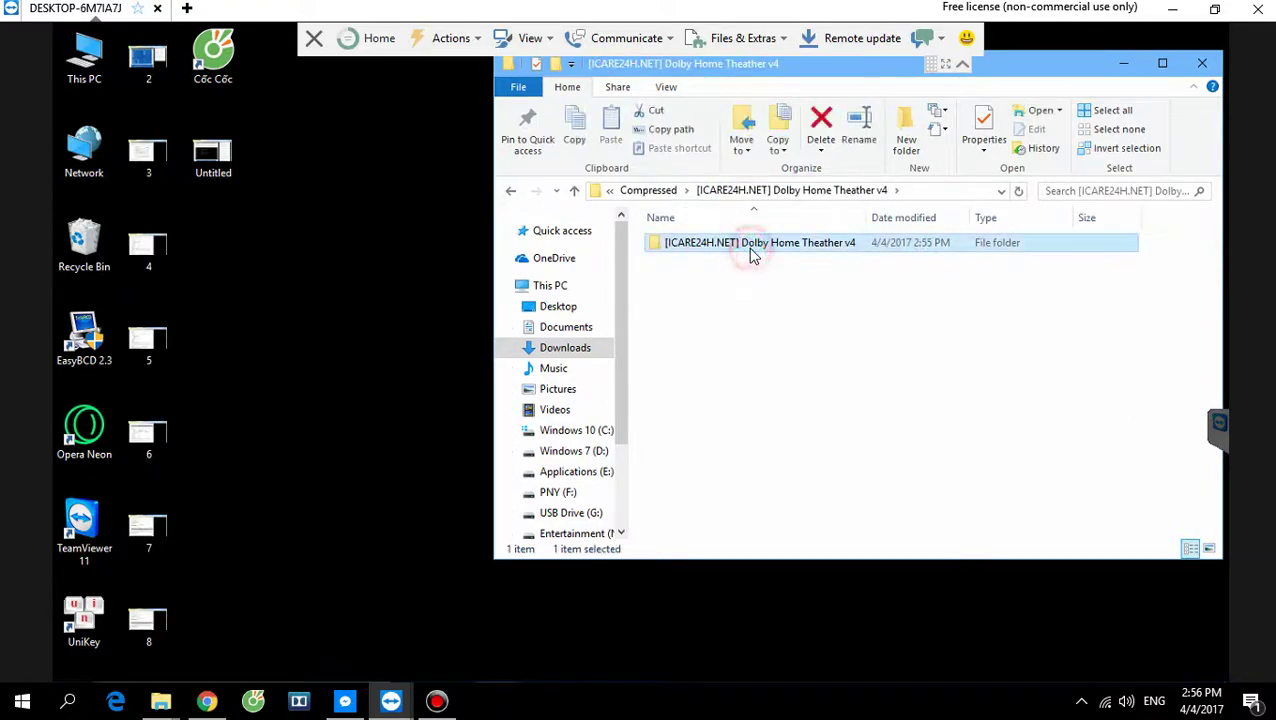
# Launch the DolbyInstall Windows Installer package from the extracted folder.
pyautogui.click(718, 261)
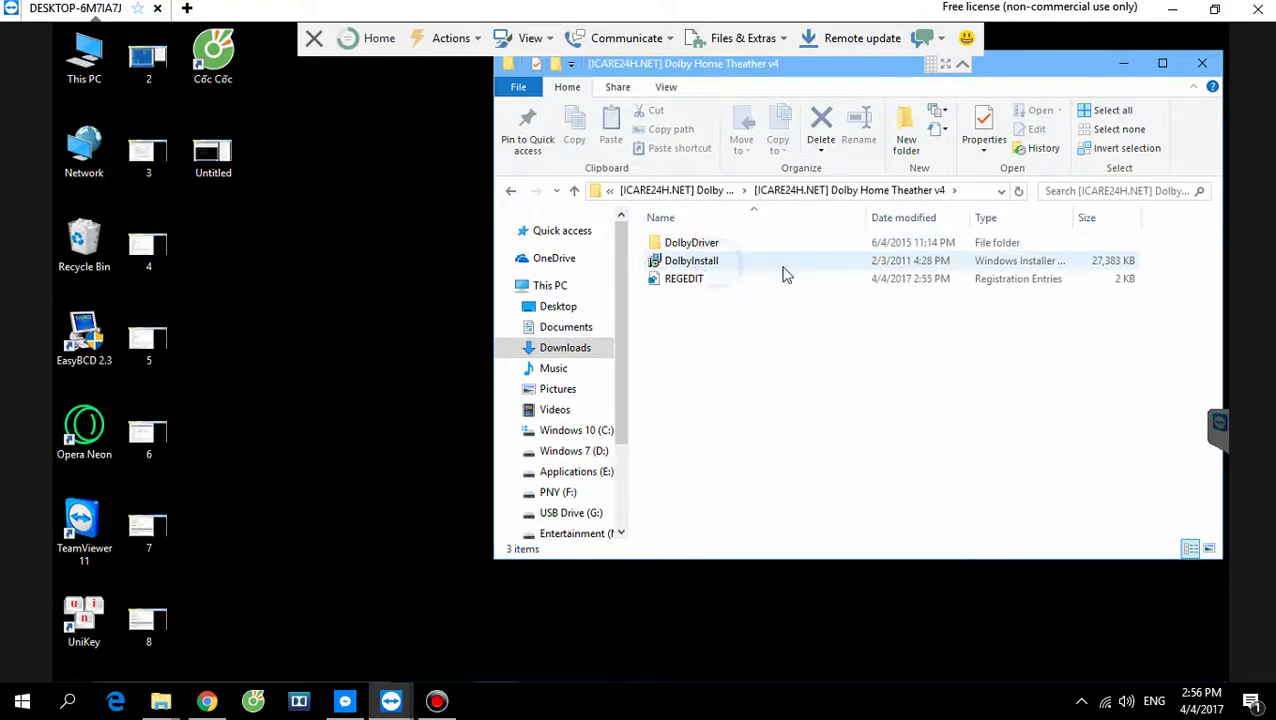
pyautogui.click(768, 263)
pyautogui.rightClick(770, 262)
pyautogui.click(790, 261)
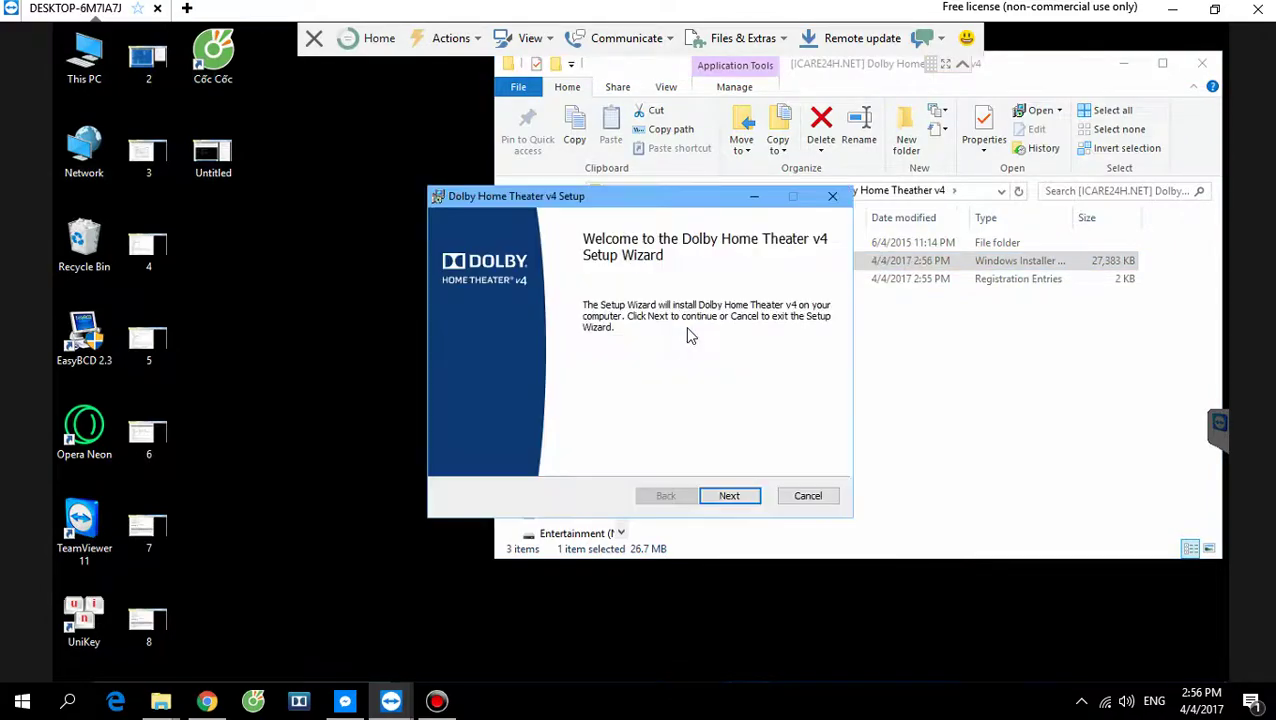
# Install Dolby Home Theater v4 through its setup wizard, allowing it to make changes to the device, and close the wizard.
pyautogui.click(724, 495)
pyautogui.click(724, 496)
pyautogui.click(724, 496)
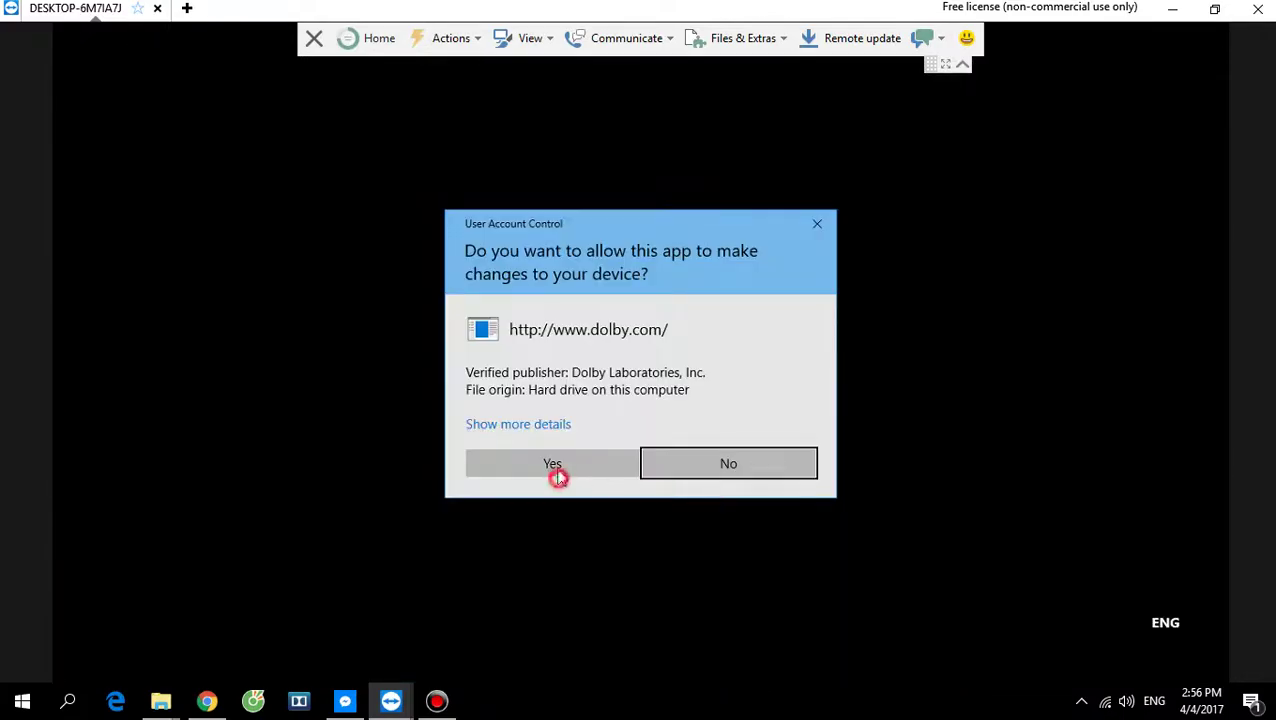
pyautogui.click(556, 470)
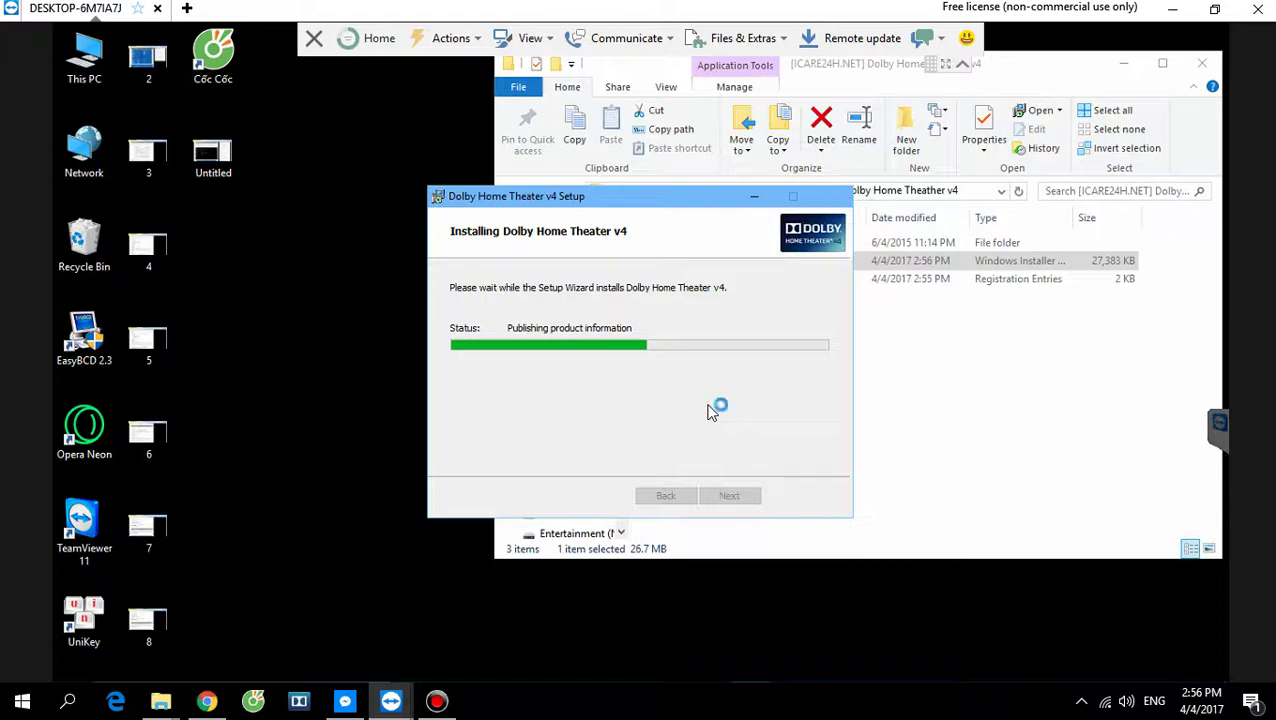
pyautogui.click(738, 500)
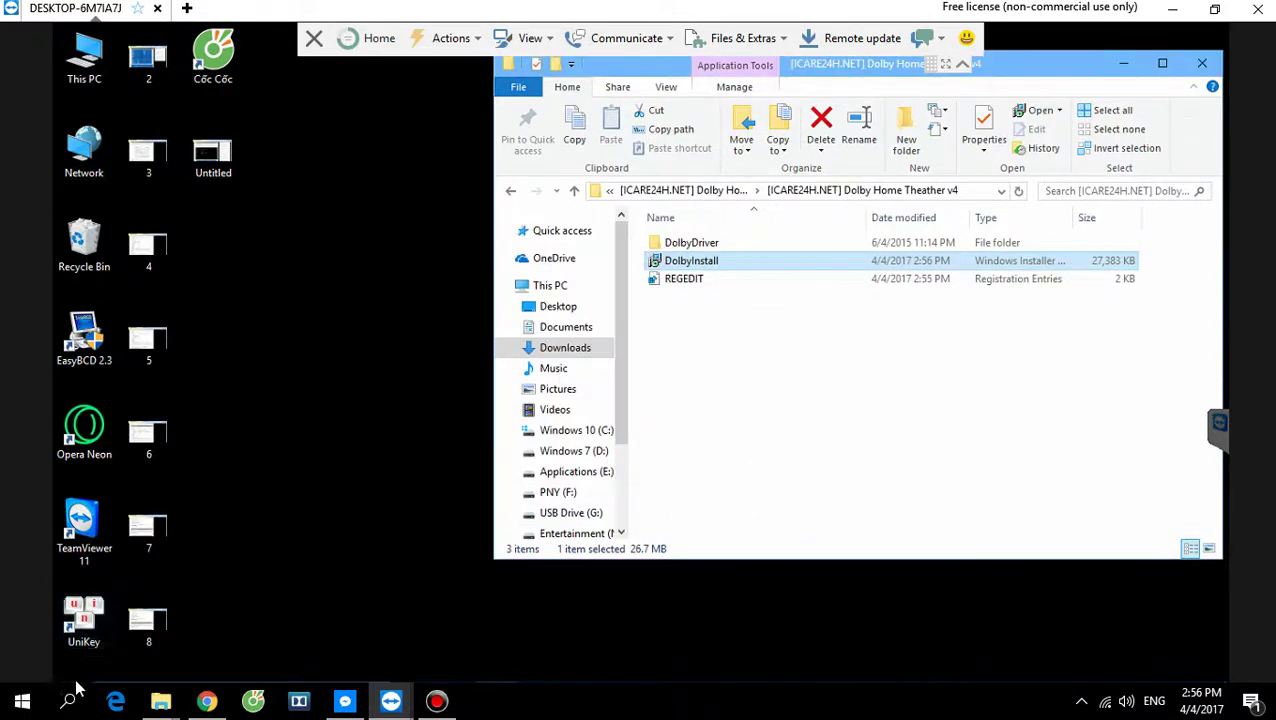
# Restart the remote computer.
pyautogui.moveTo(82, 681)
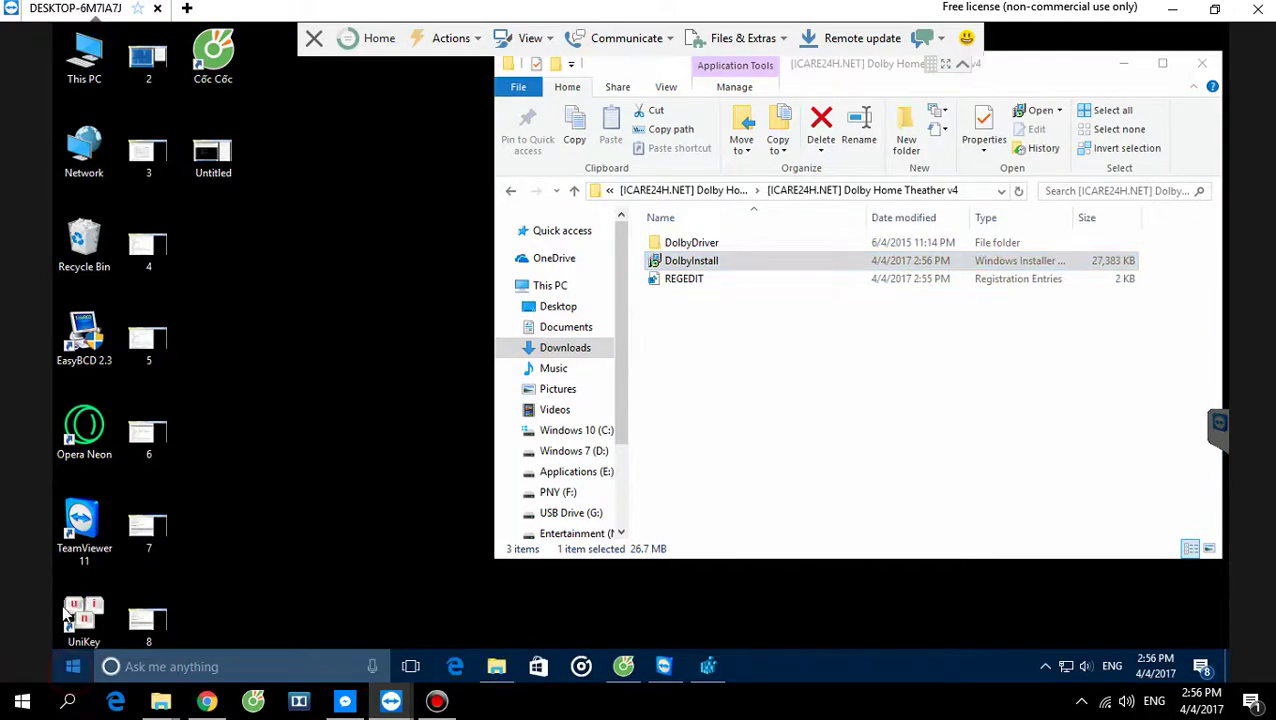
pyautogui.click(73, 666)
pyautogui.click(73, 628)
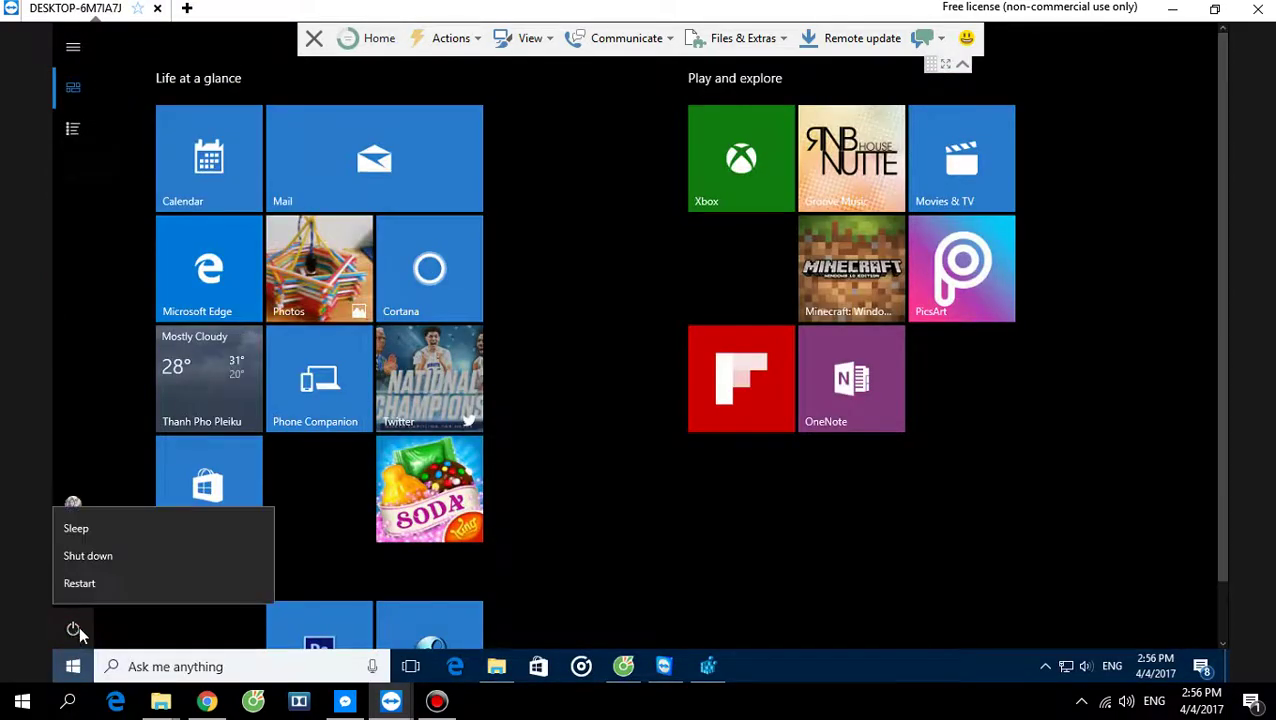
pyautogui.click(93, 590)
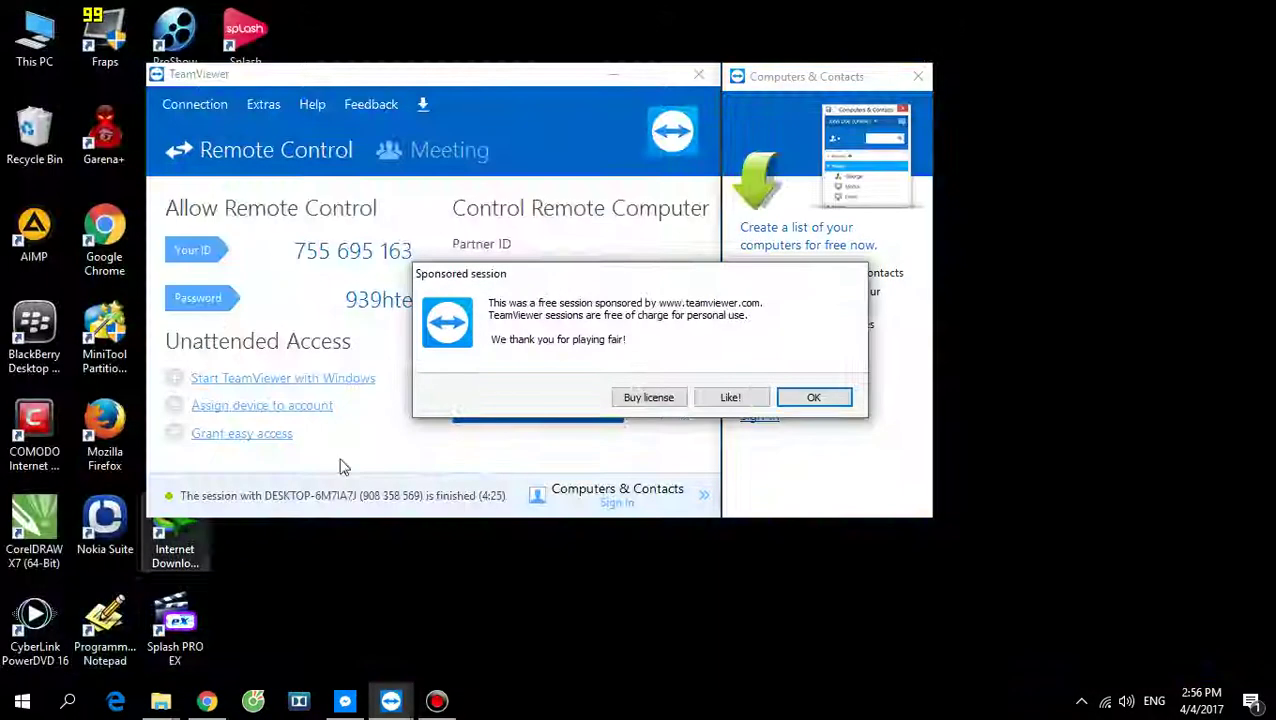